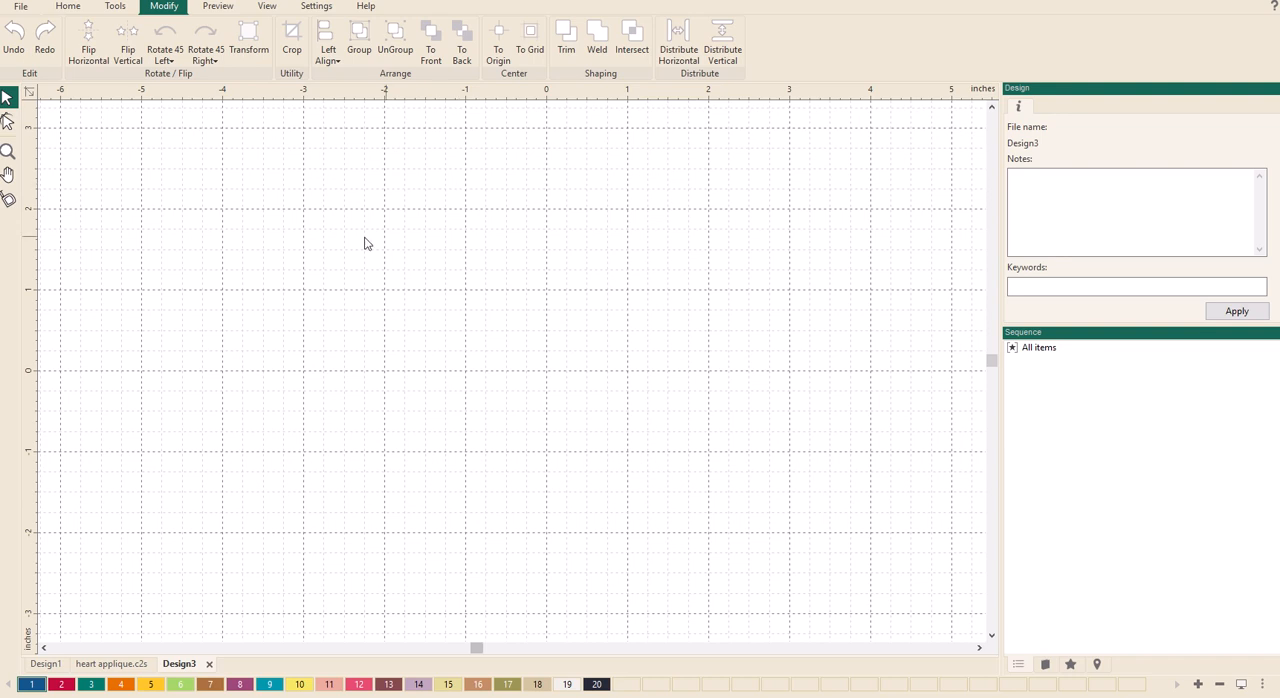
- Draw a heart artwork outline about 4.25 inches wide and tall near the centre of the blank design
click(118, 7)
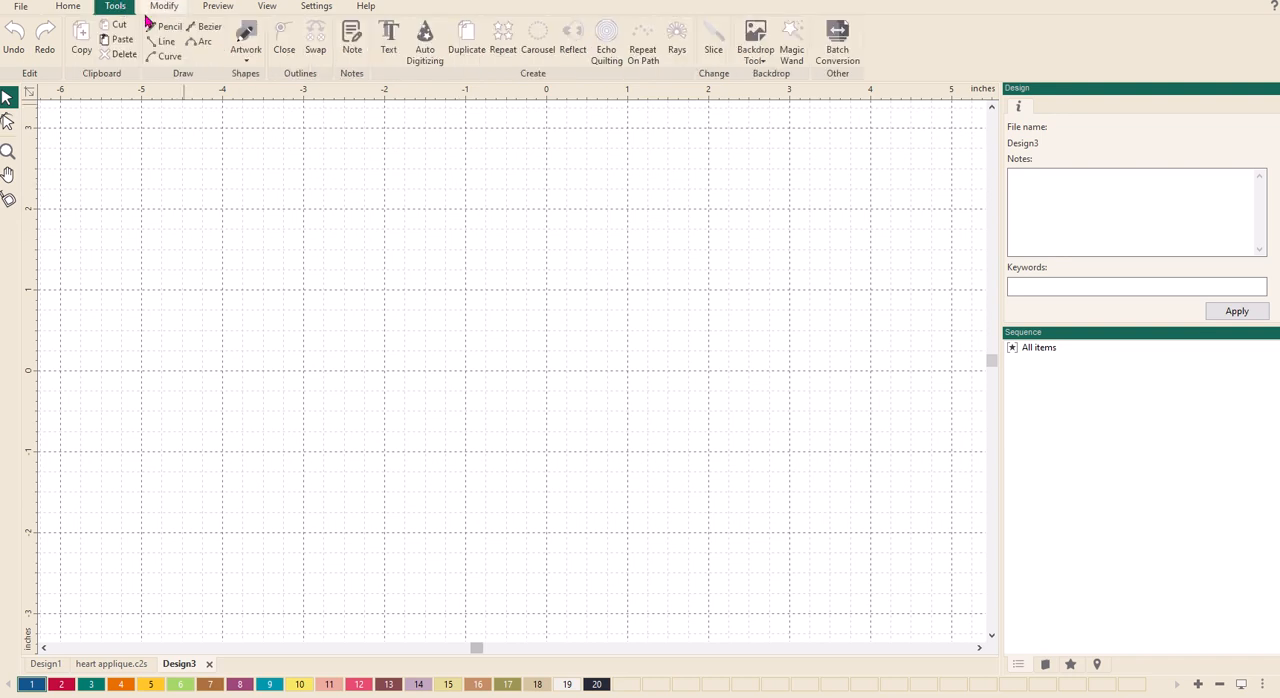
click(246, 55)
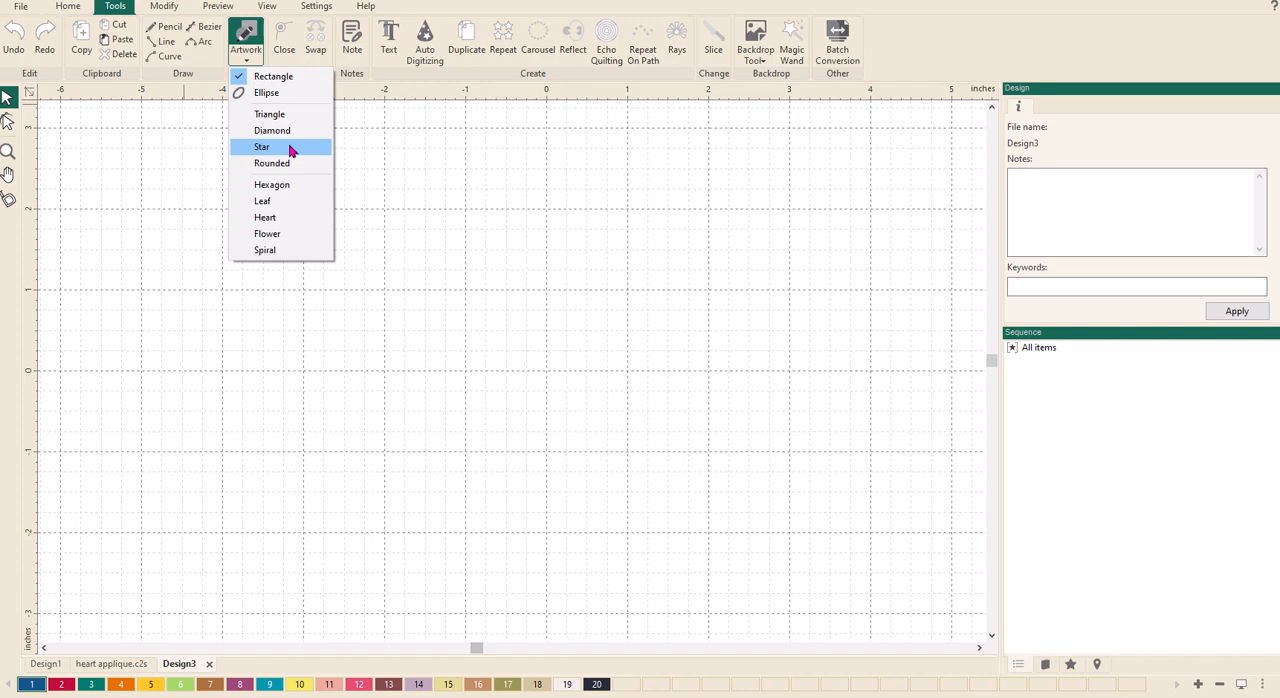
click(267, 216)
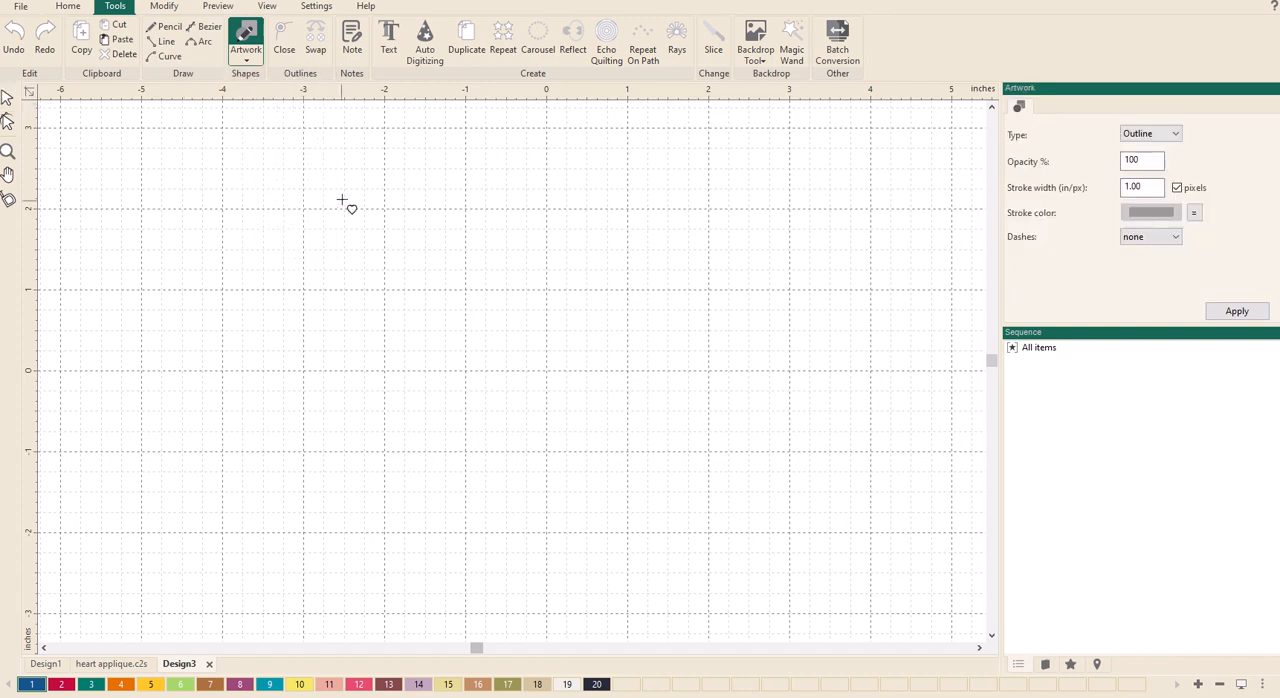
mouse_move(346, 195)
mouse_down()
mouse_move(364, 252)
mouse_move(466, 417)
mouse_move(591, 534)
mouse_up()
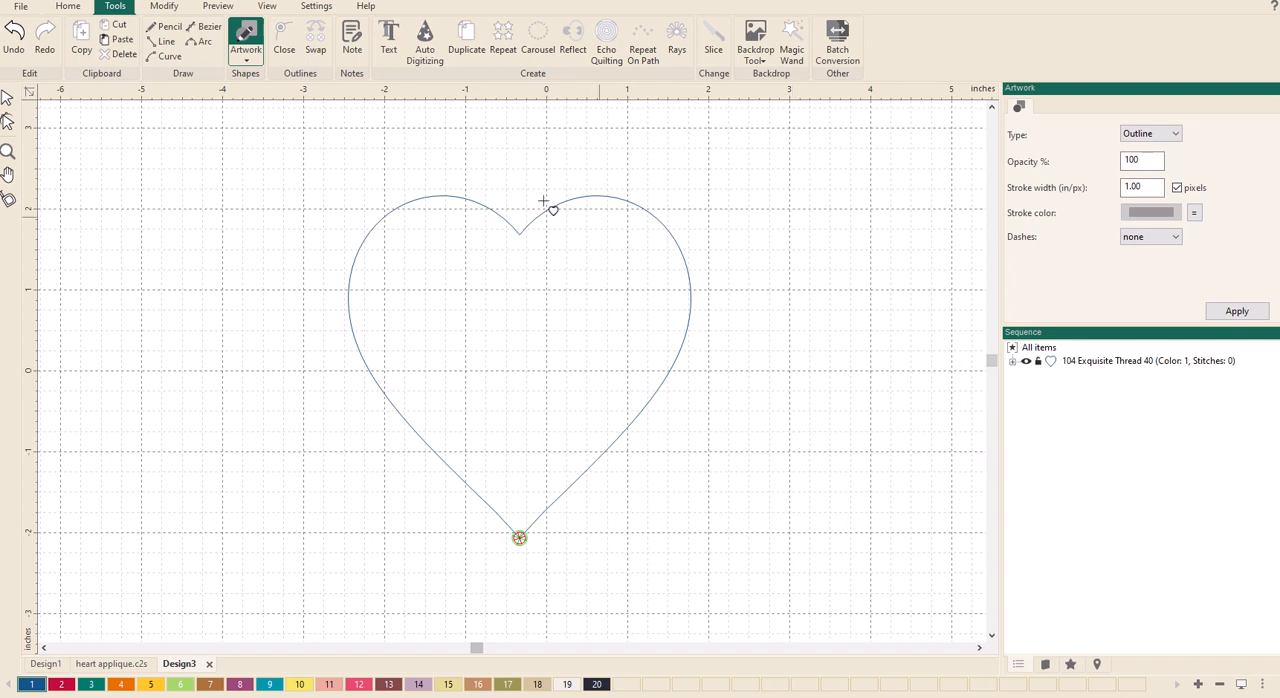
- Copy the heart artwork and paste two duplicates directly on top of the original
click(8, 98)
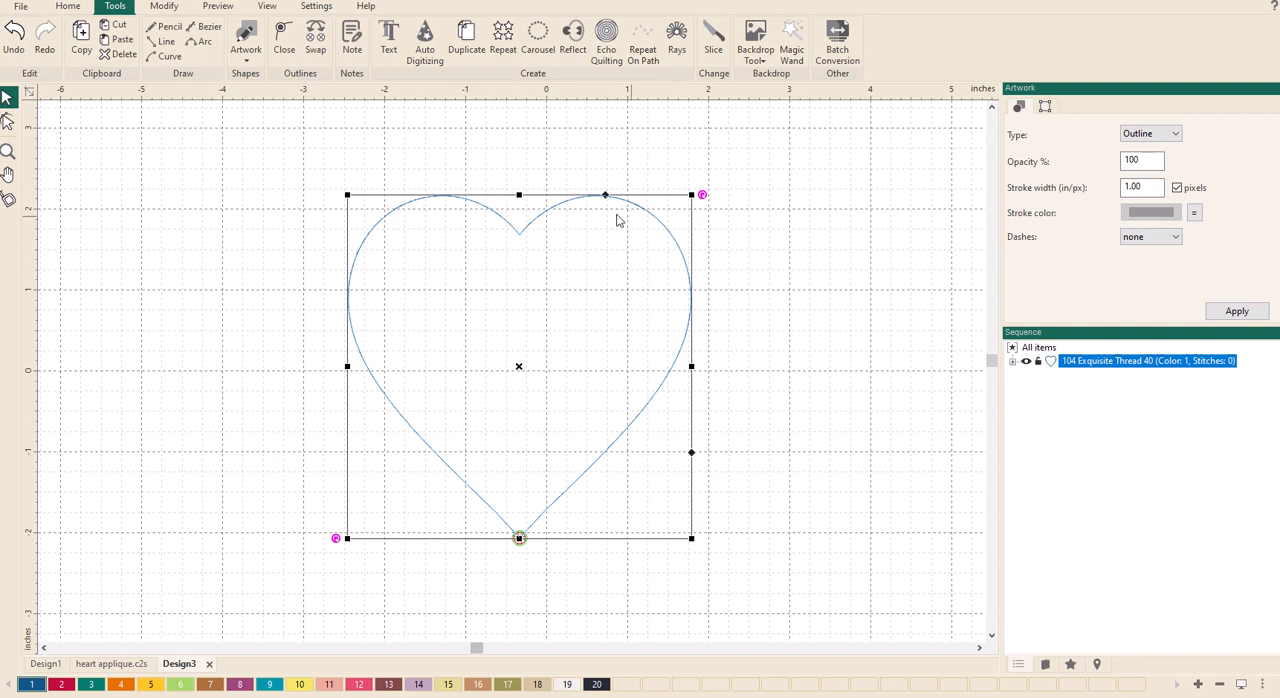
click(713, 191)
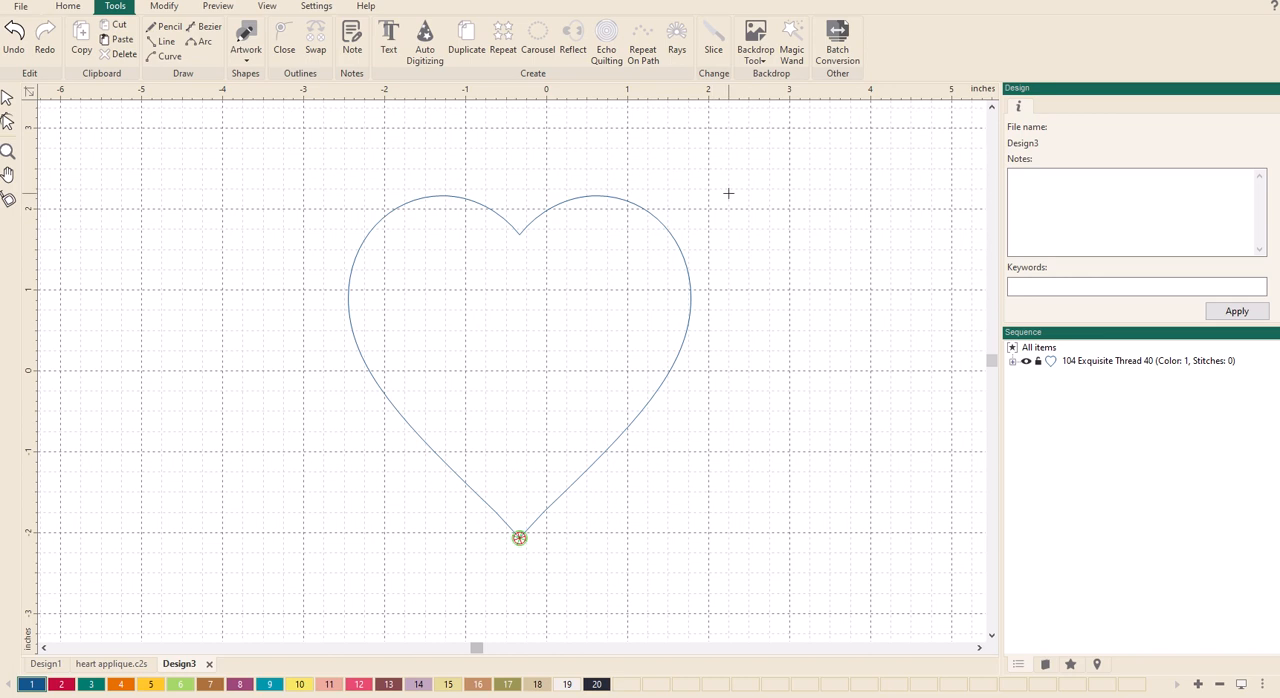
key(ctrl+v)
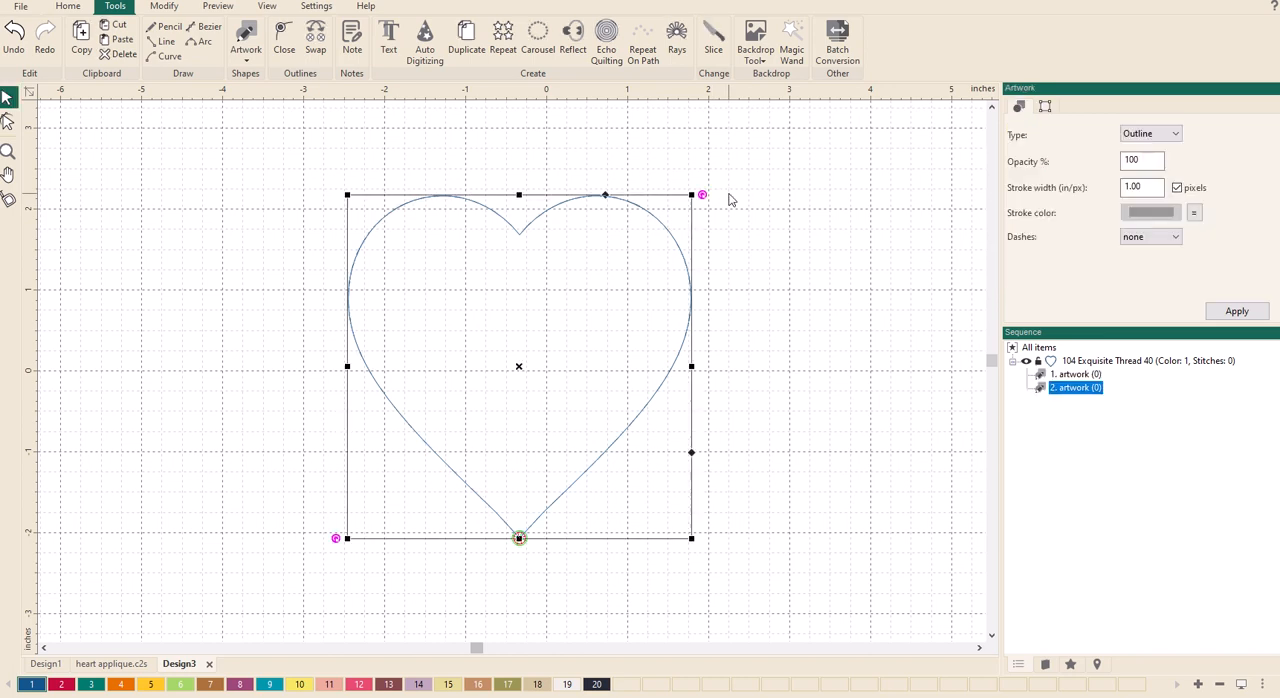
key(ctrl+v)
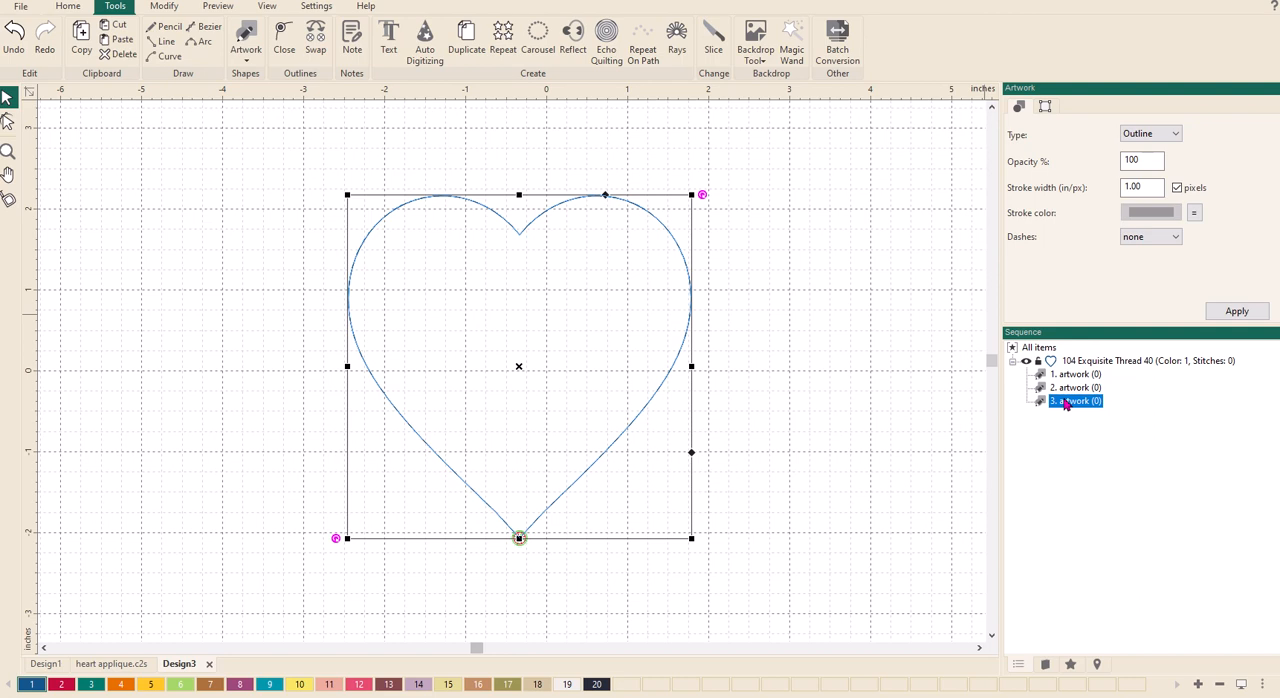
- Convert the third heart artwork in the sequence to Running Stitches
right_click(1066, 403)
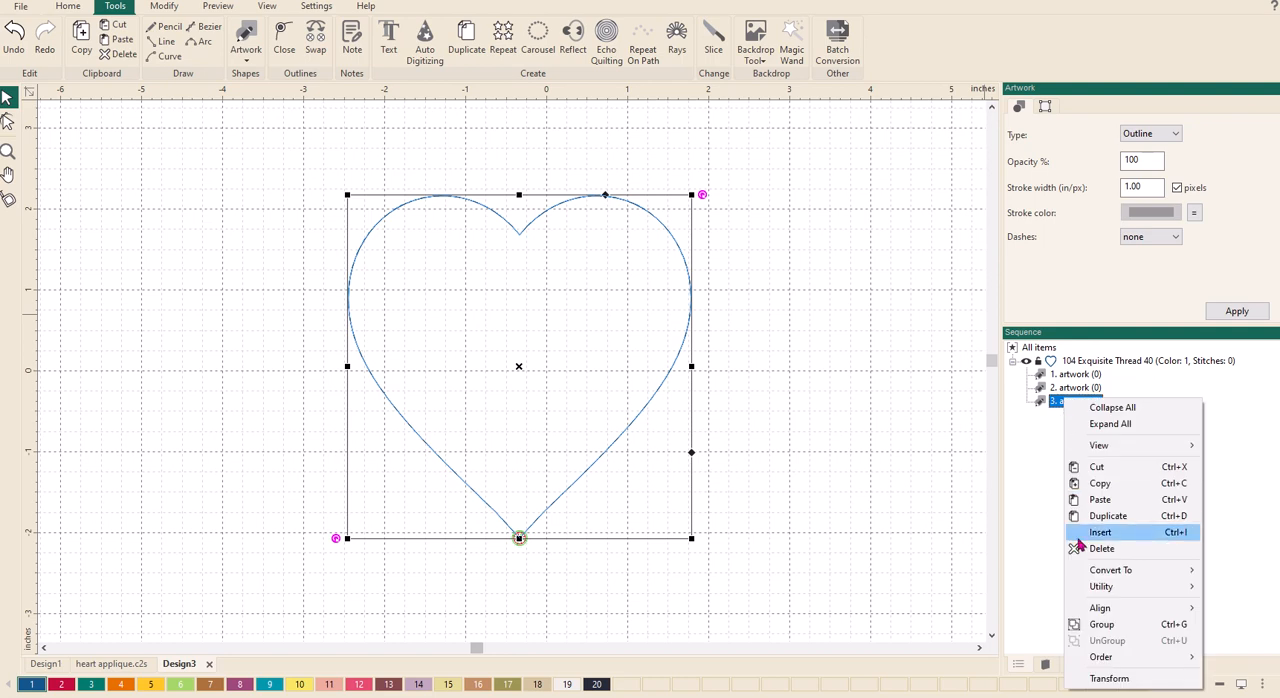
mouse_move(1083, 570)
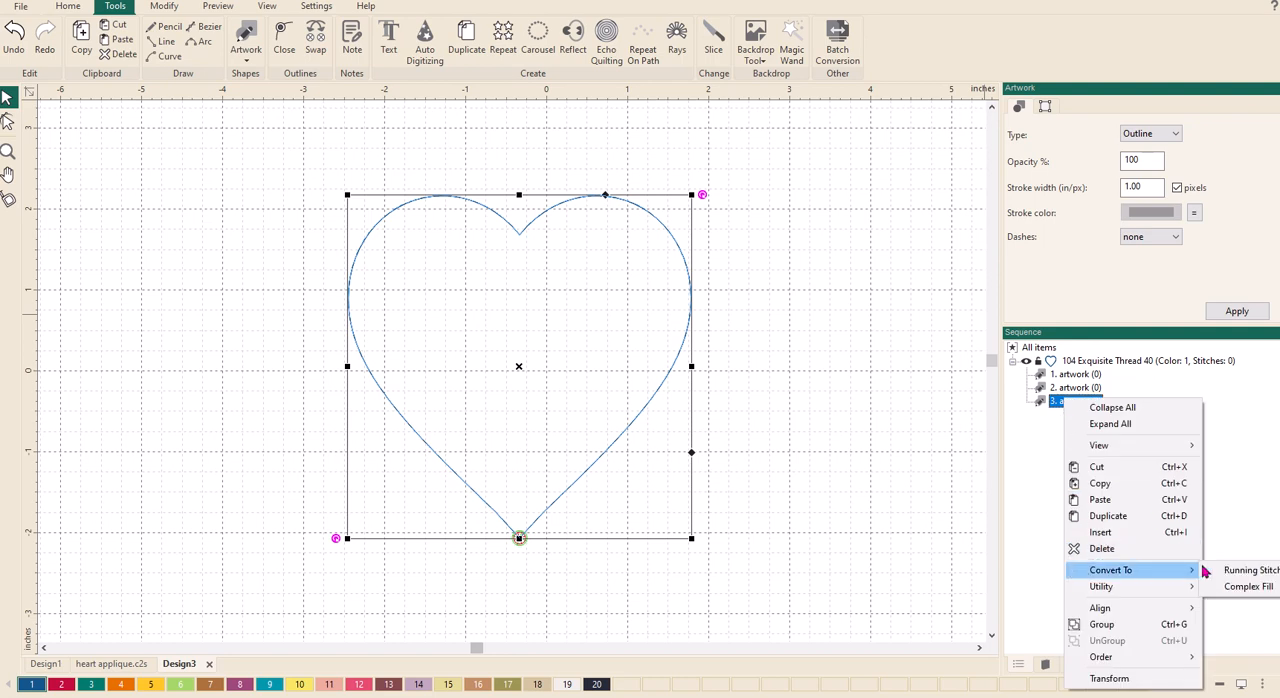
click(1240, 570)
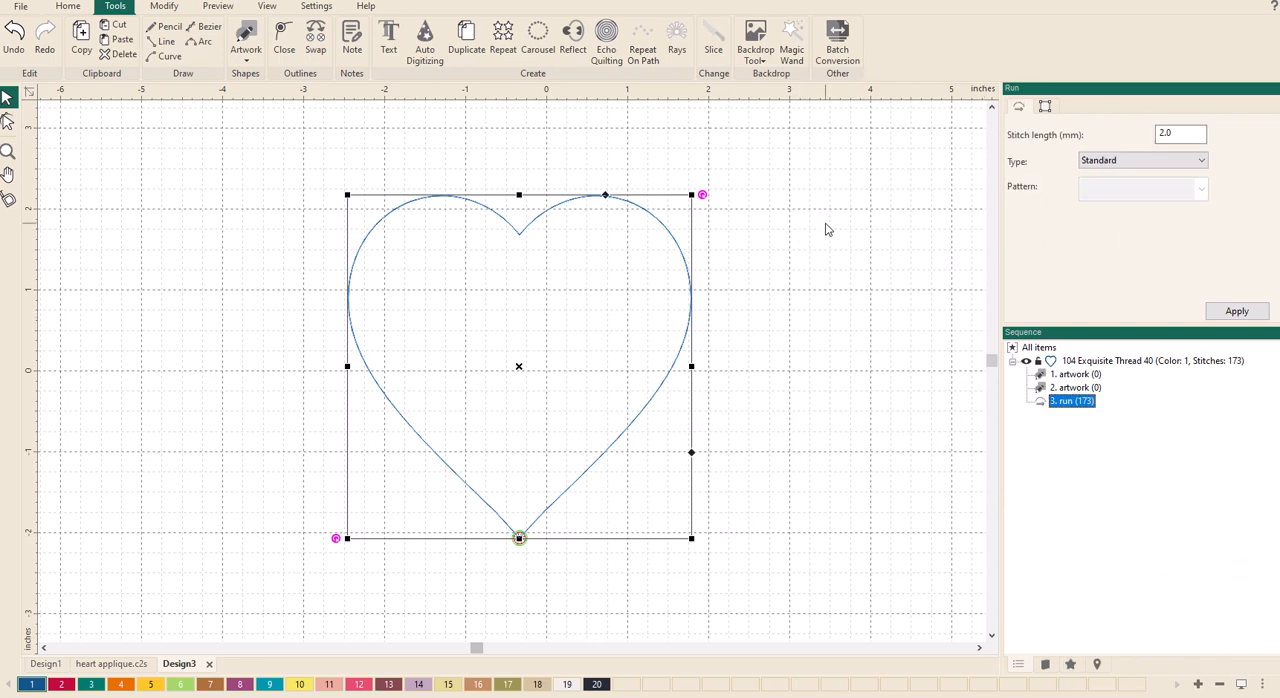
- Set the third heart's run type to Motif with the Blanket2 pattern and apply it
click(1102, 165)
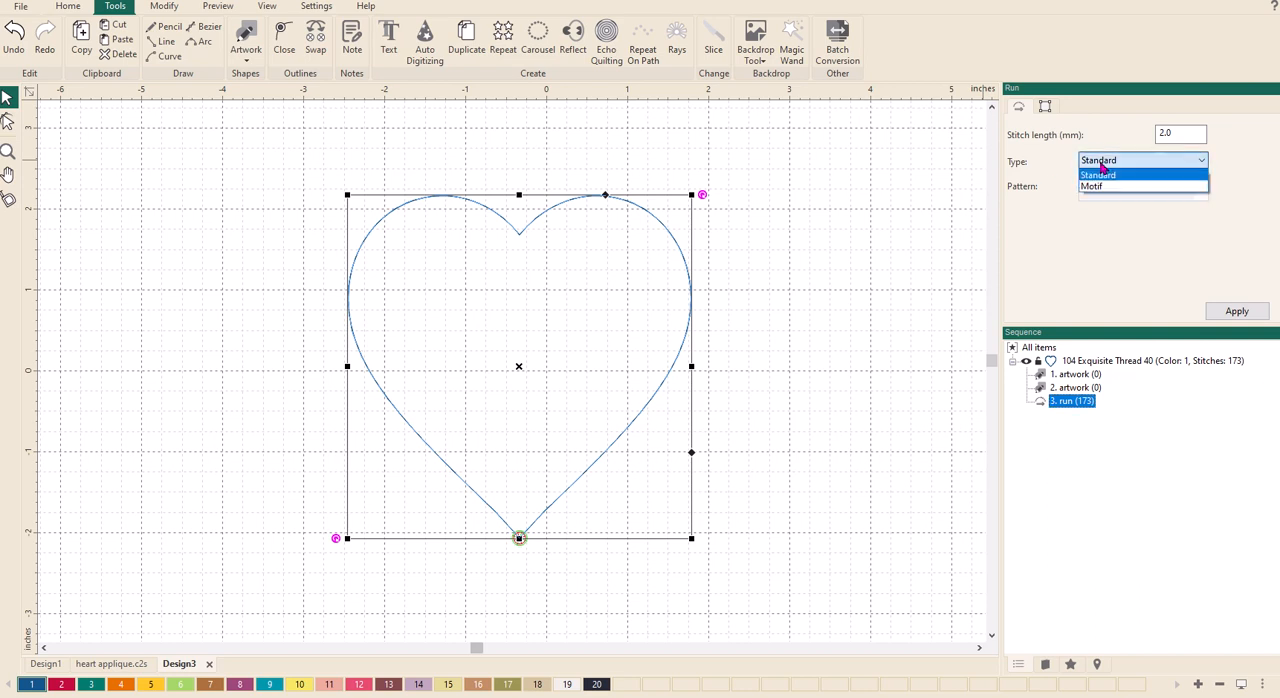
click(1093, 188)
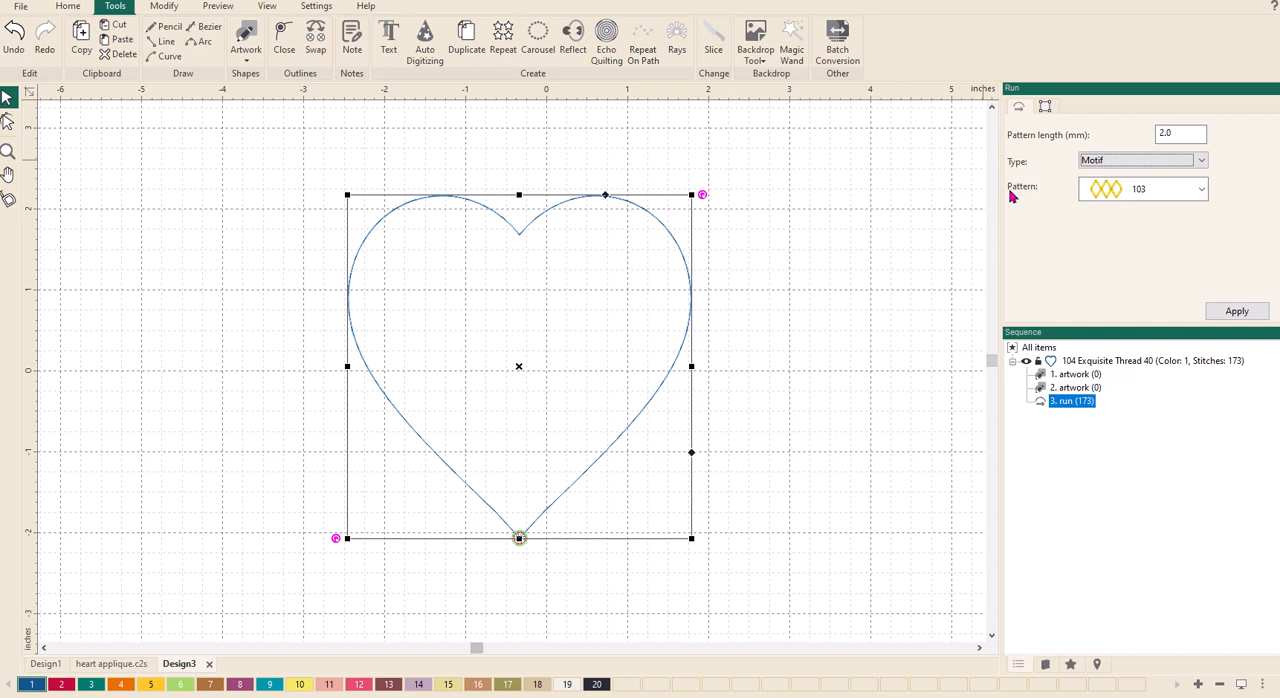
click(1145, 193)
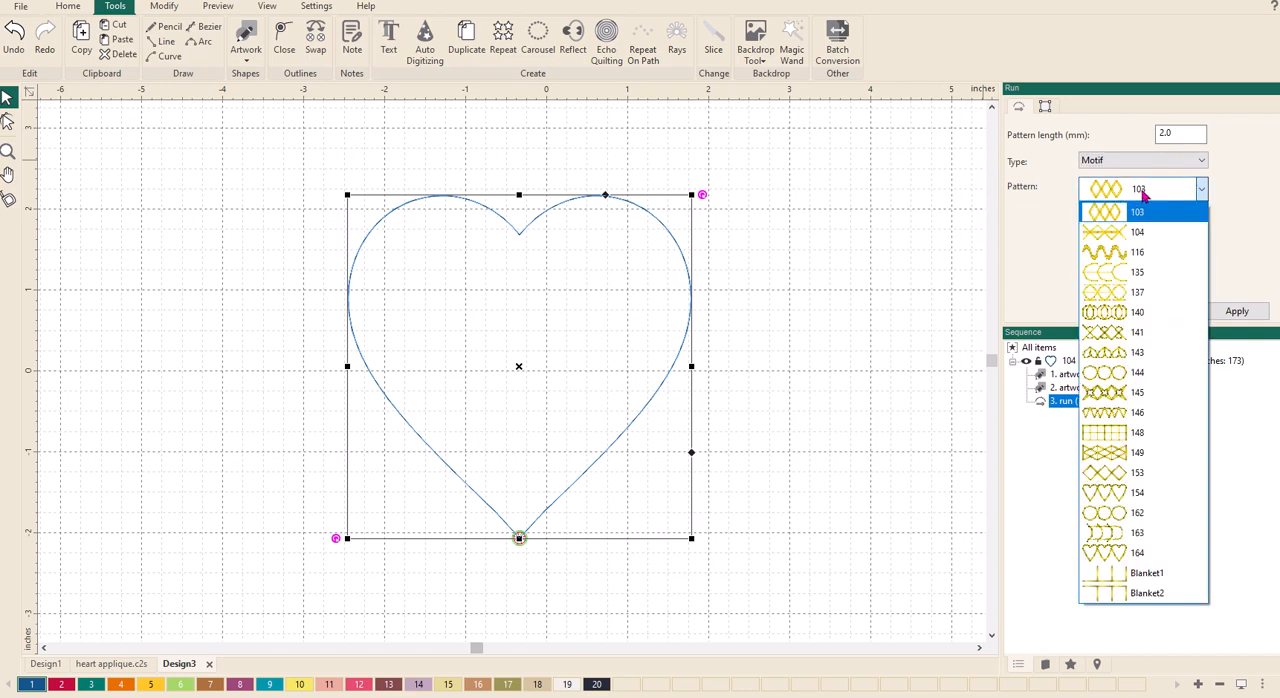
click(1141, 594)
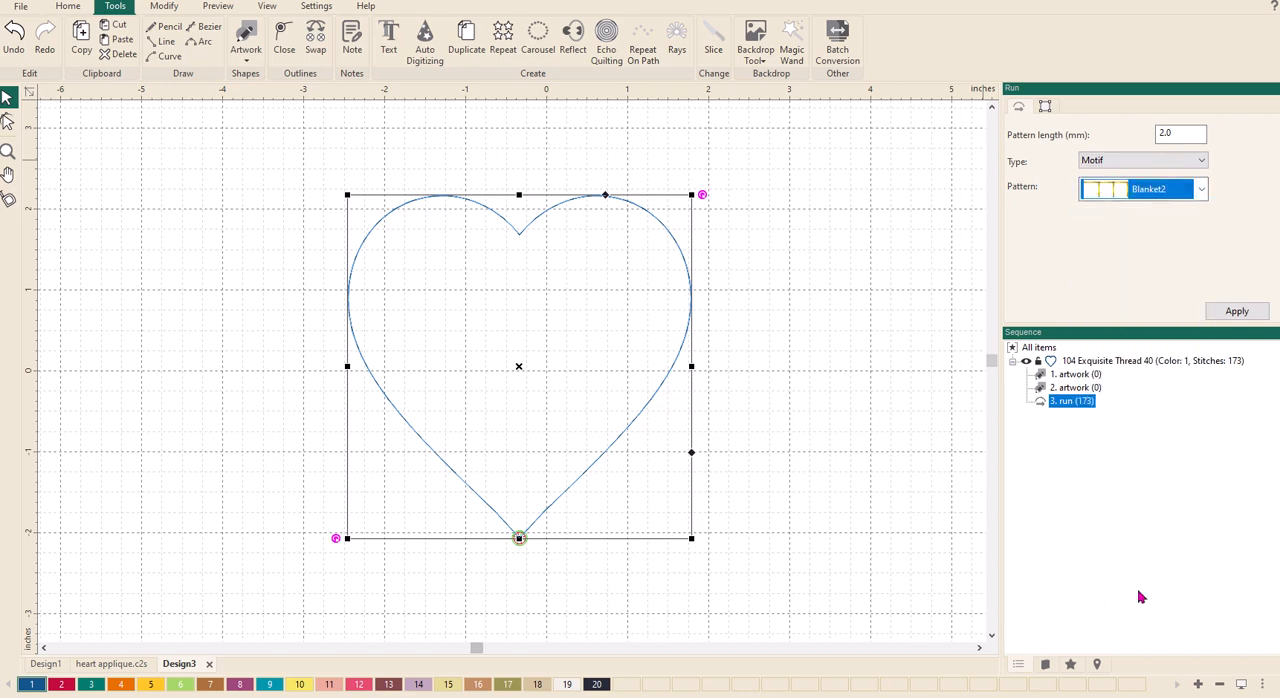
click(1221, 316)
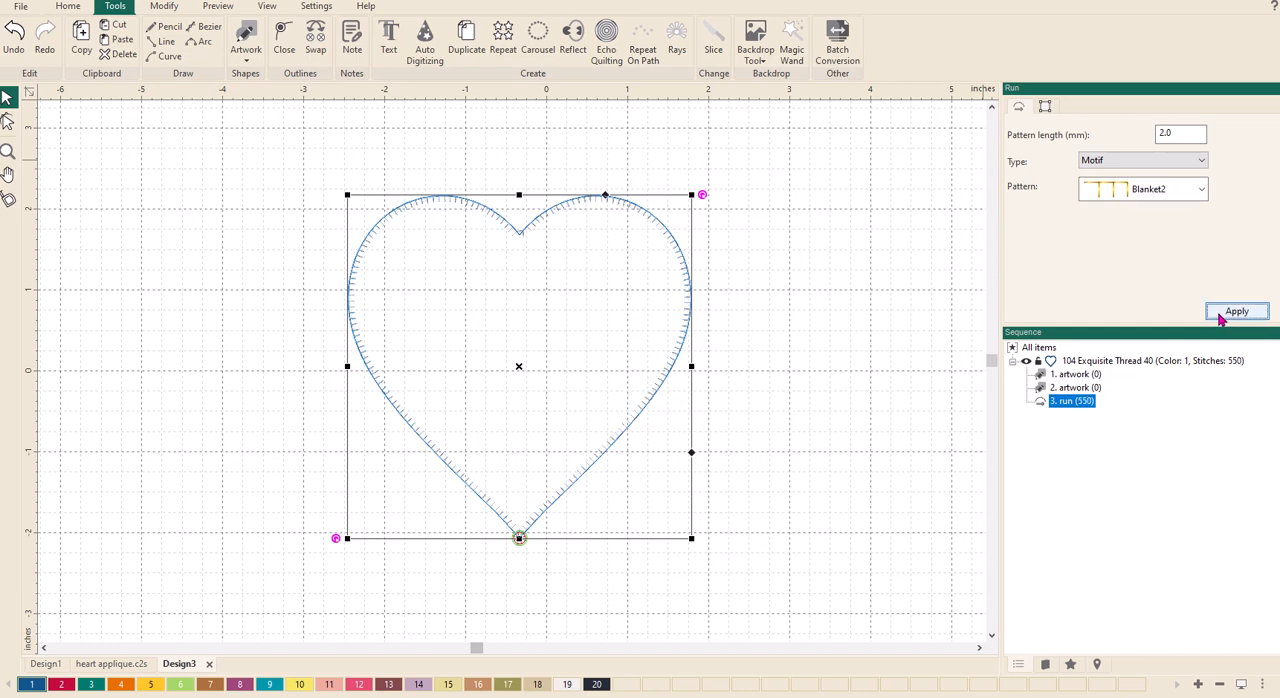
- Convert the first and second heart artworks in the sequence to Running Stitches
right_click(1068, 376)
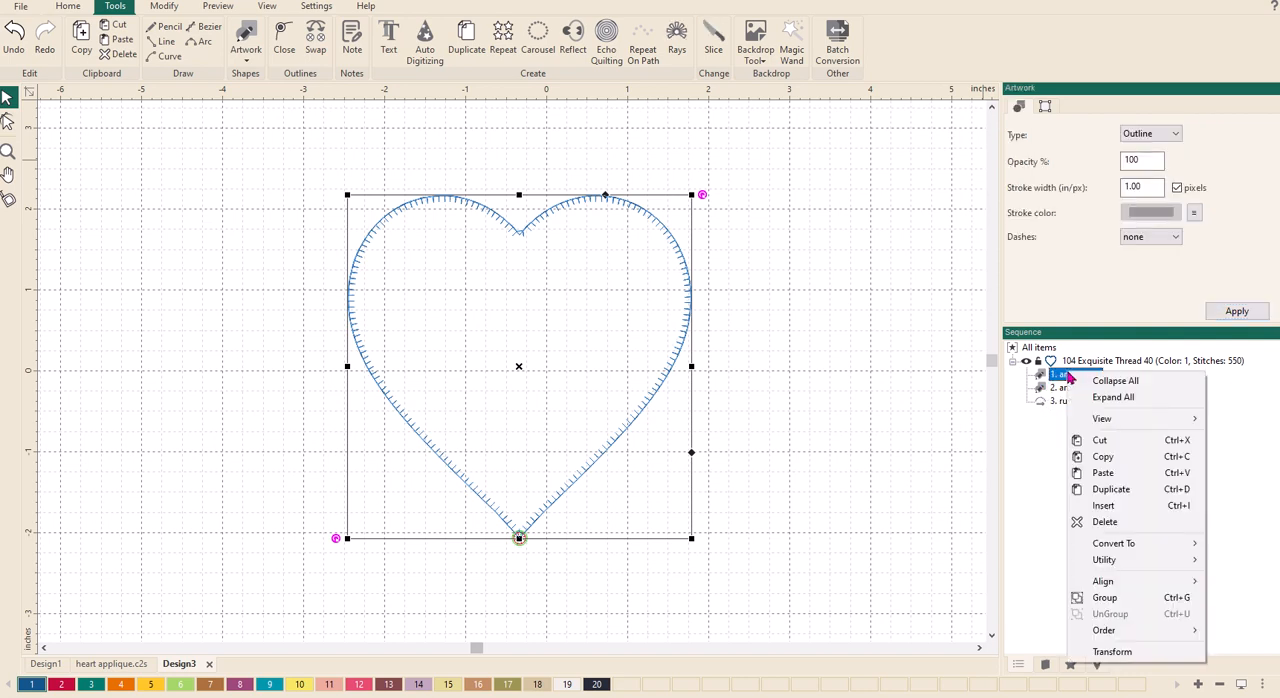
click(1057, 378)
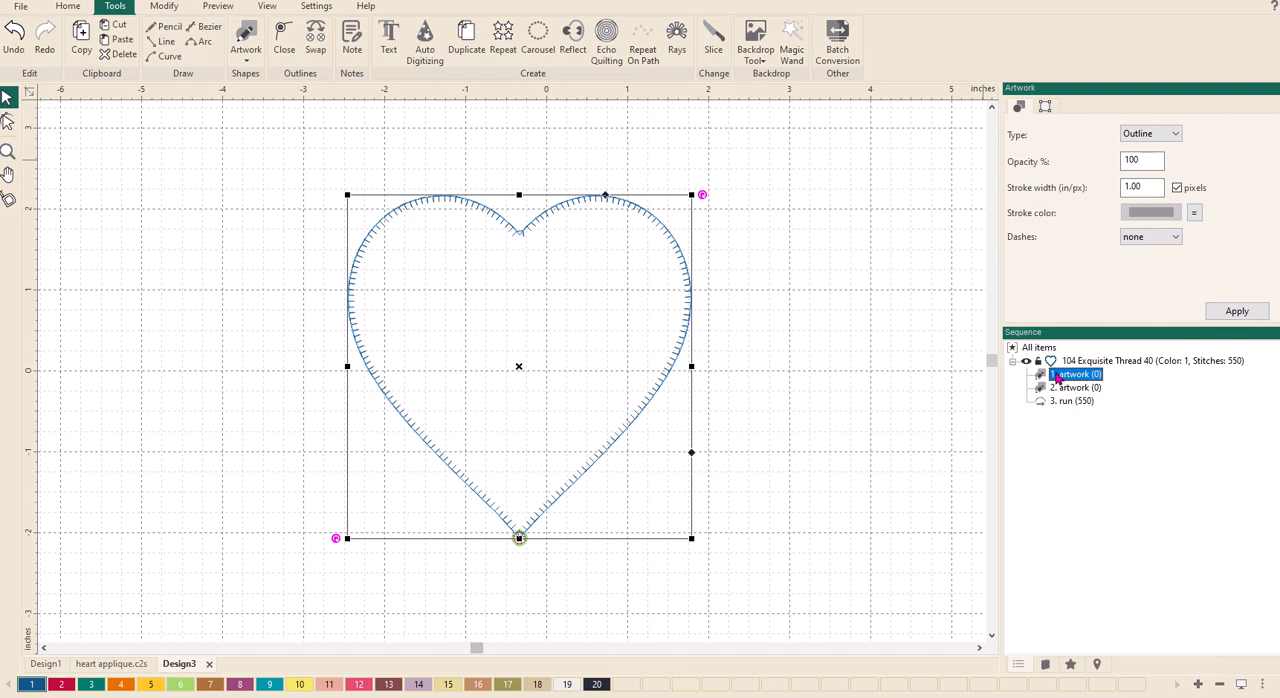
ctrl+click(1060, 389)
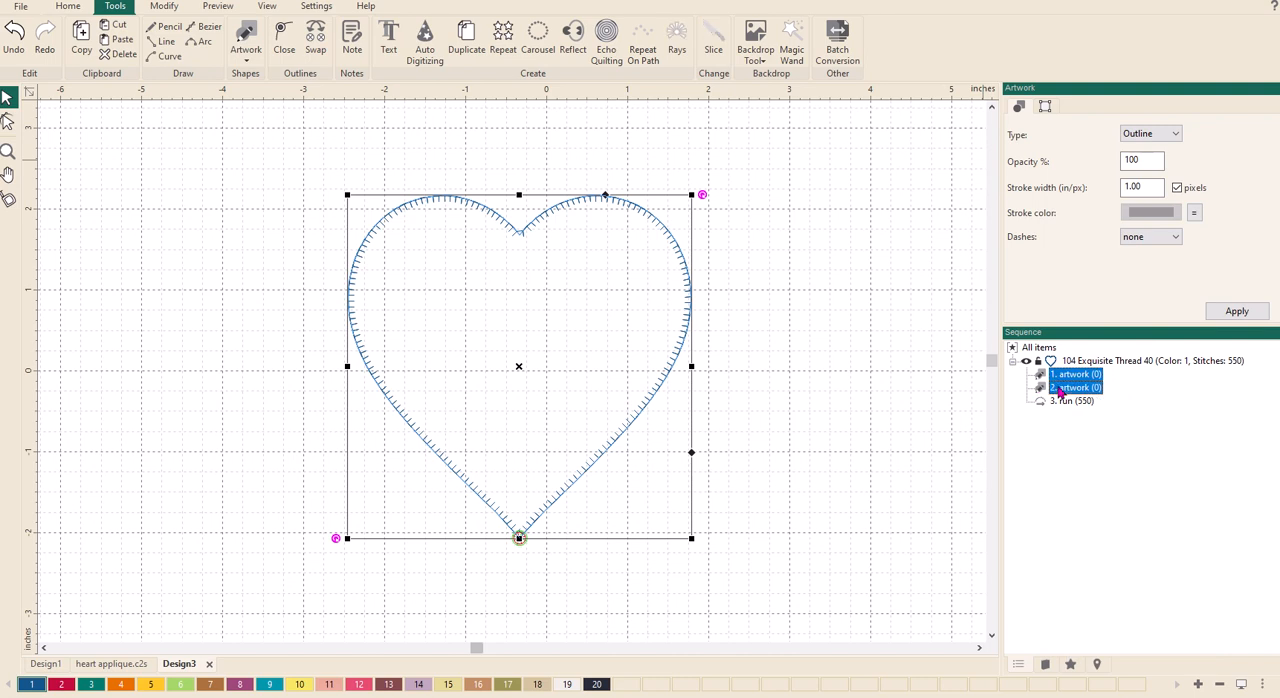
right_click(1060, 392)
mouse_move(1076, 566)
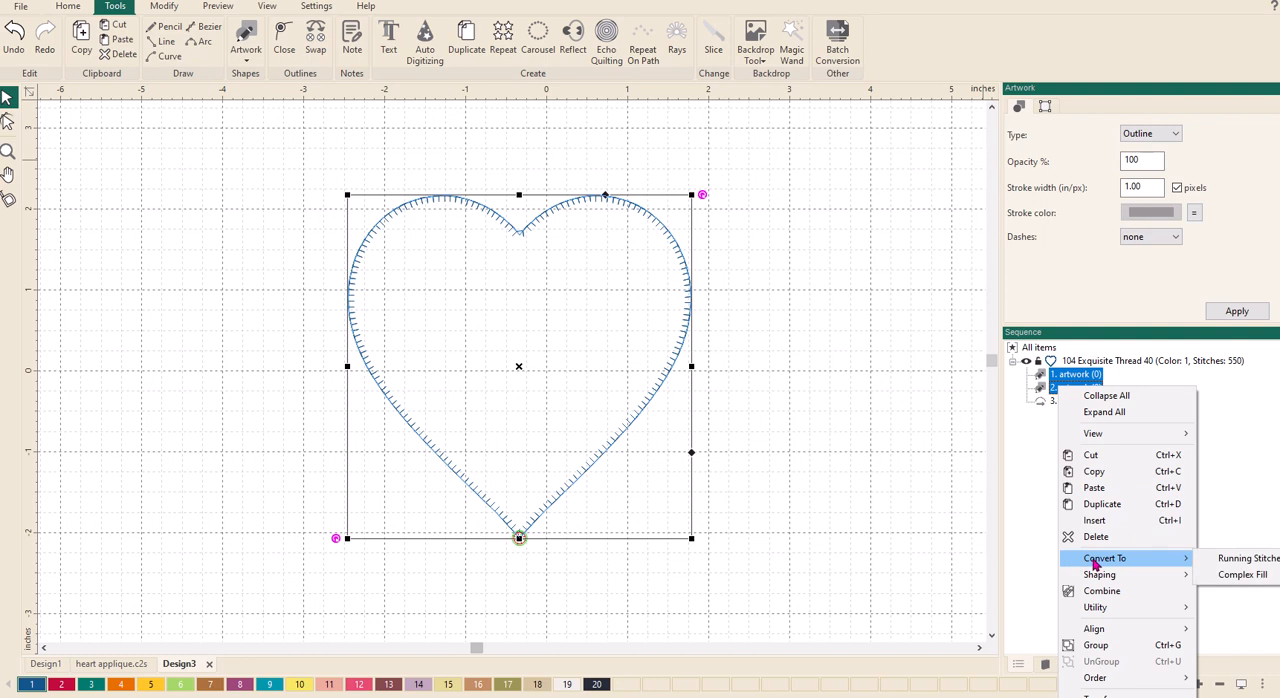
click(1240, 558)
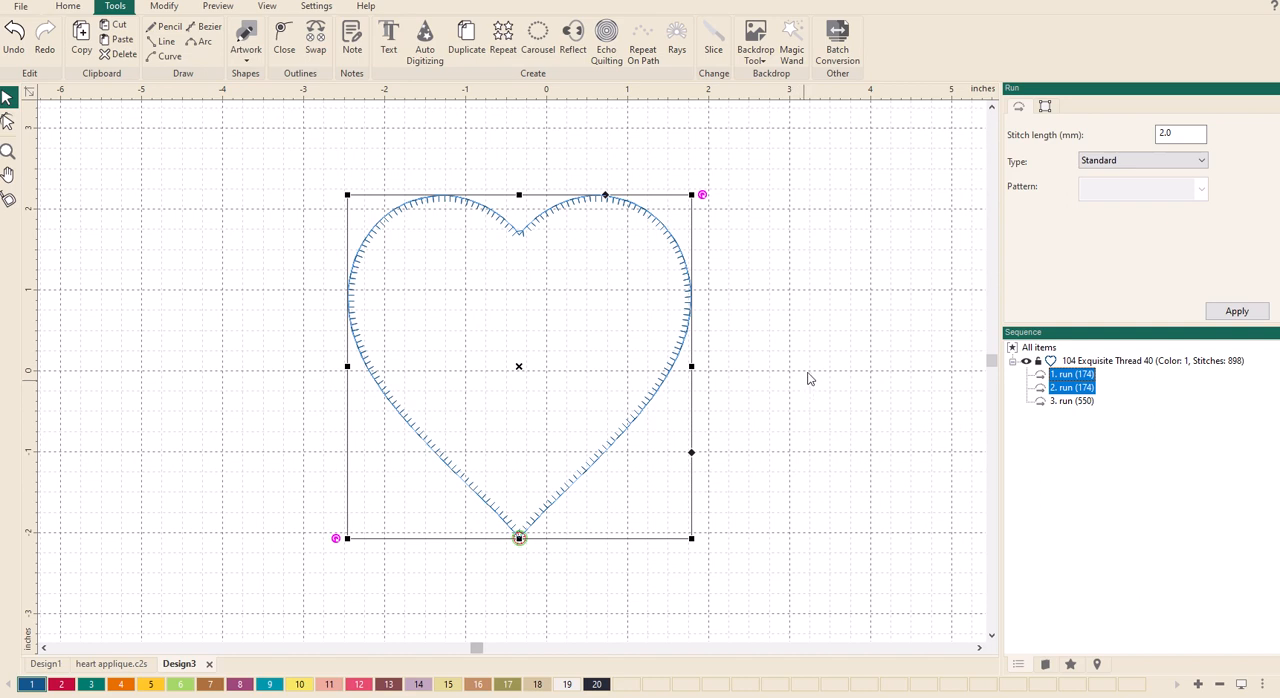
- Play the Stitchout simulation of the whole heart design to check its sewing order, and return to editing
click(217, 6)
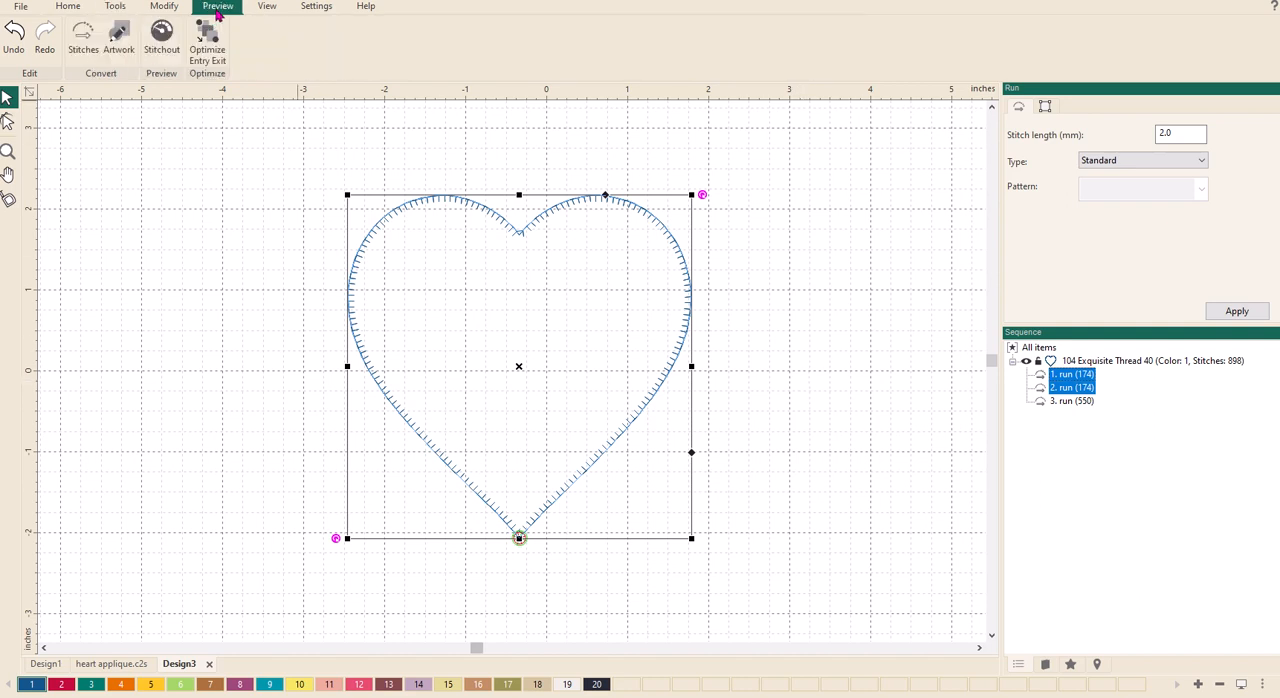
click(162, 44)
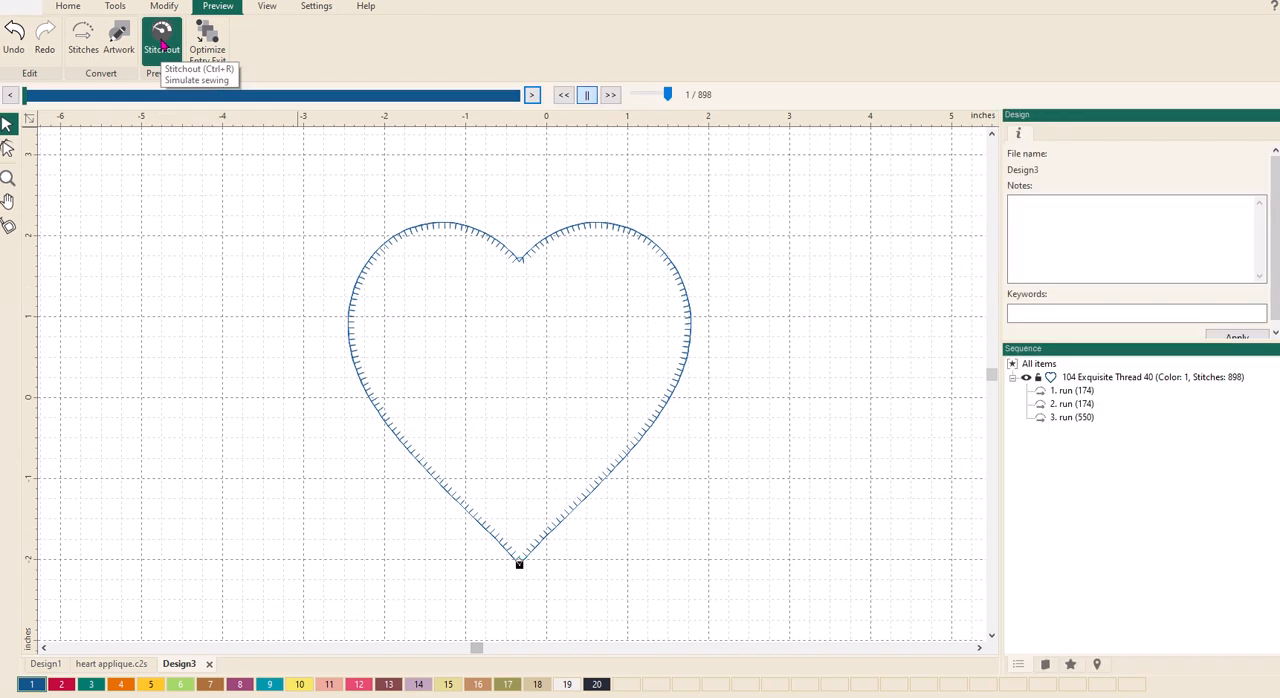
click(610, 95)
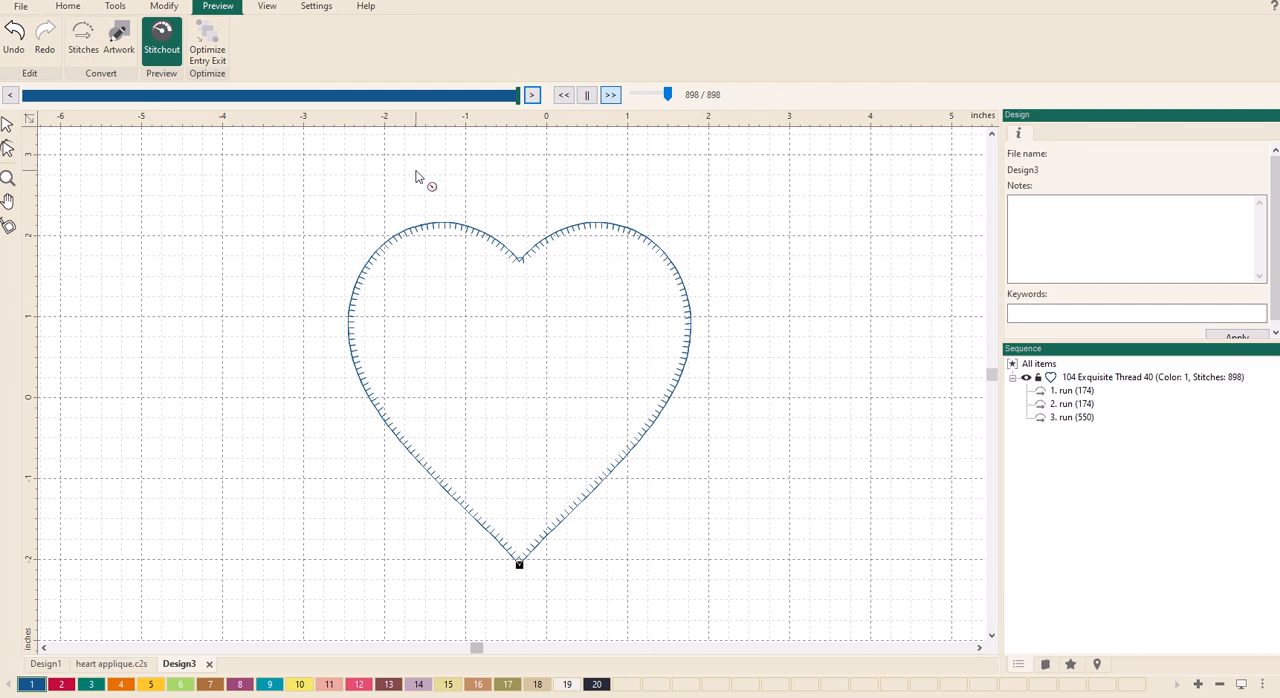
click(8, 124)
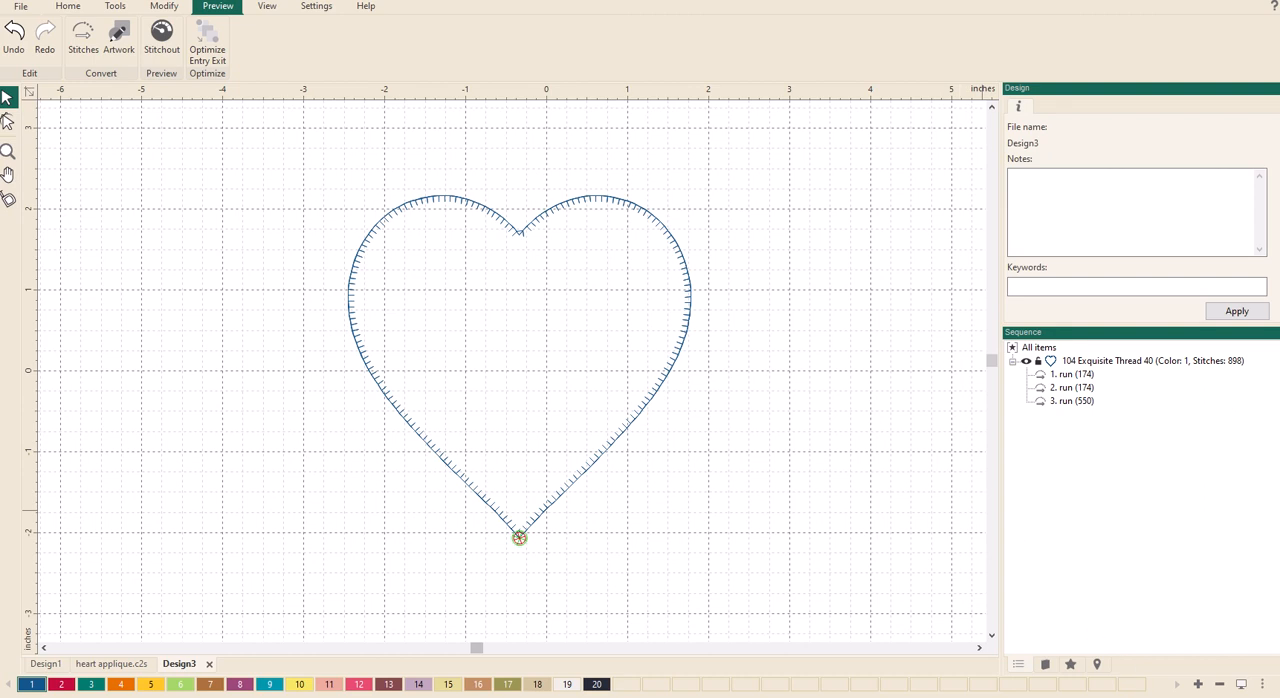
- Switch to Pro-Stitcher Premium and move the heart applique's new start point to 0.00
click(1145, 665)
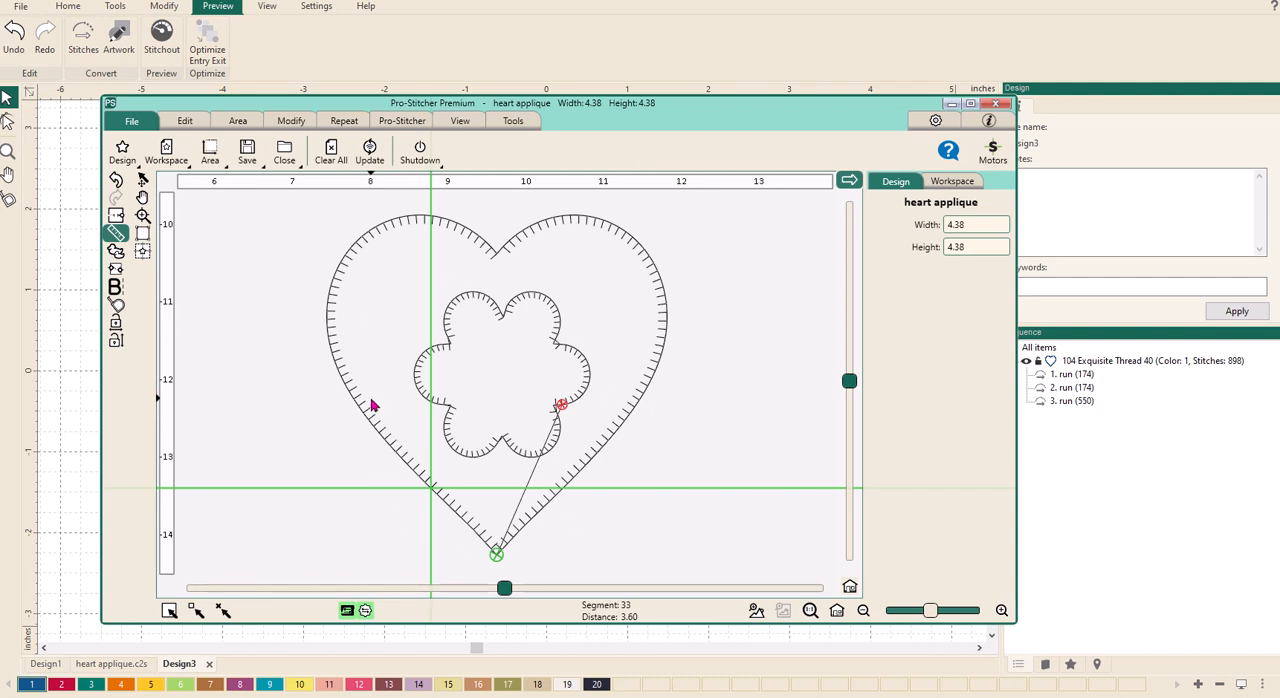
click(402, 121)
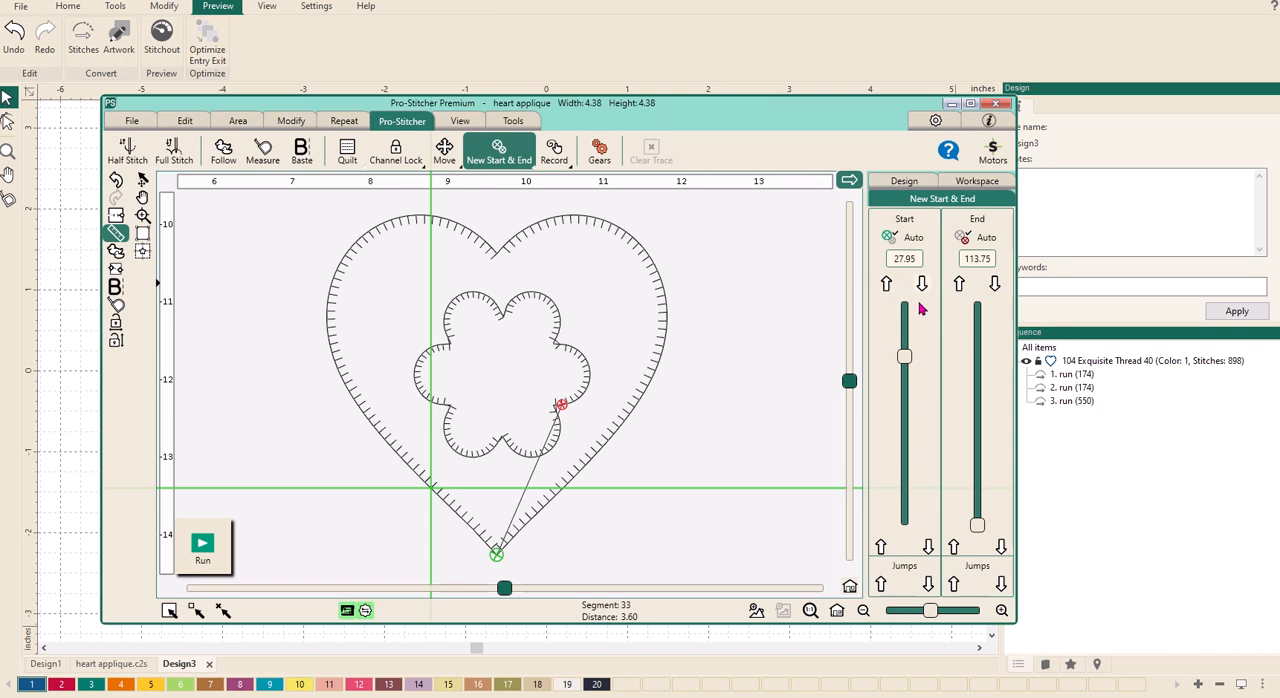
mouse_move(905, 358)
mouse_down()
mouse_move(903, 488)
mouse_move(908, 316)
mouse_up()
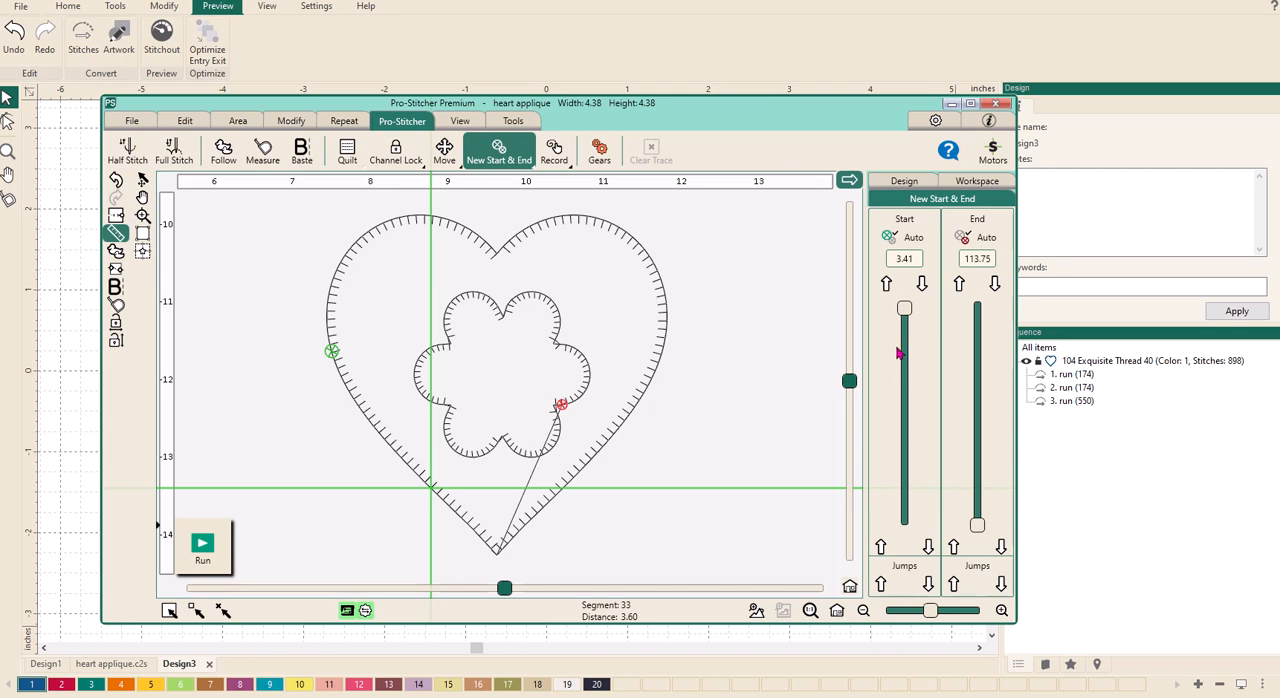
drag(904, 310, 904, 305)
- Try a start point of 13.97 on the heart applique and return it to 0.00
double_click(910, 258)
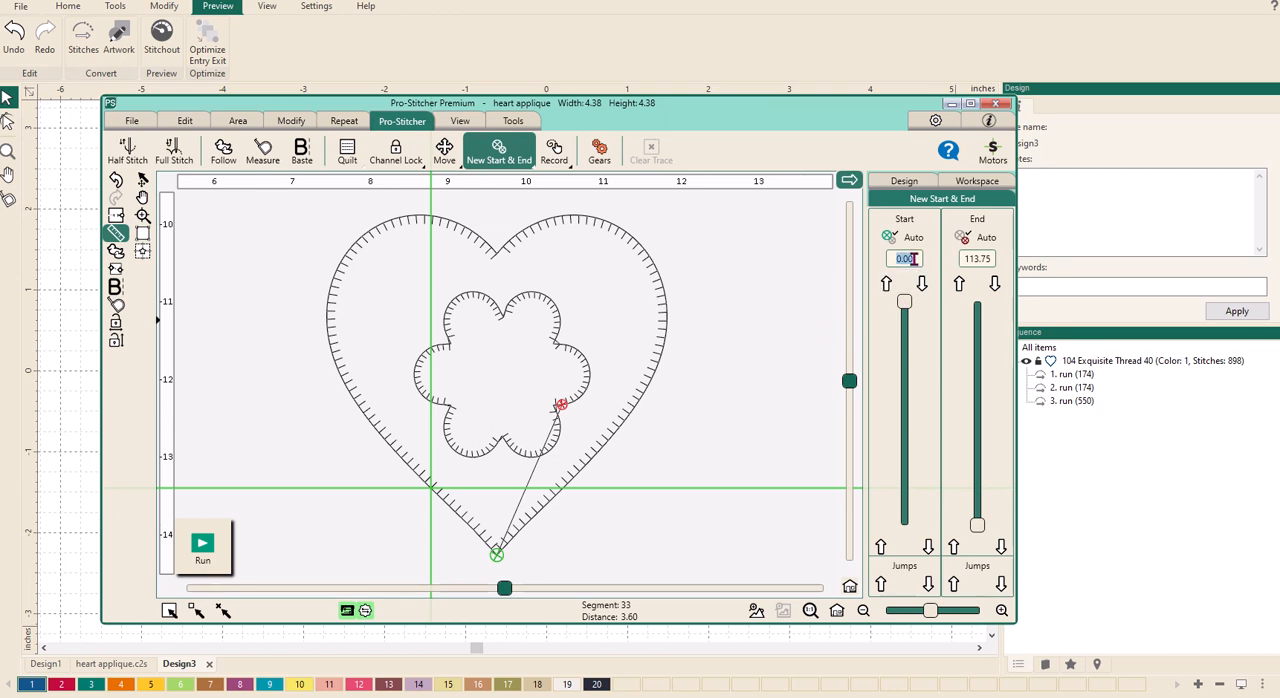
text(13.97)
drag(906, 308, 904, 335)
drag(905, 330, 906, 304)
- Set the heart applique's end point to 13.97
click(986, 258)
double_click(986, 258)
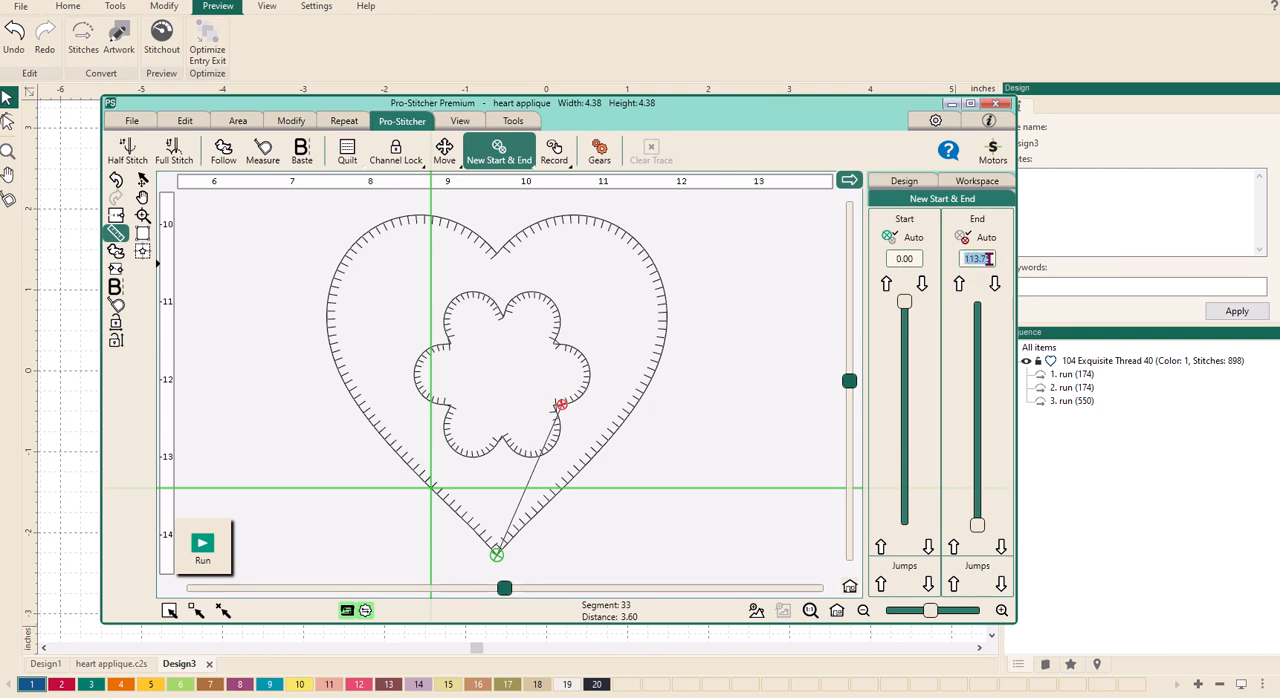
text(13.97)
key(Return)
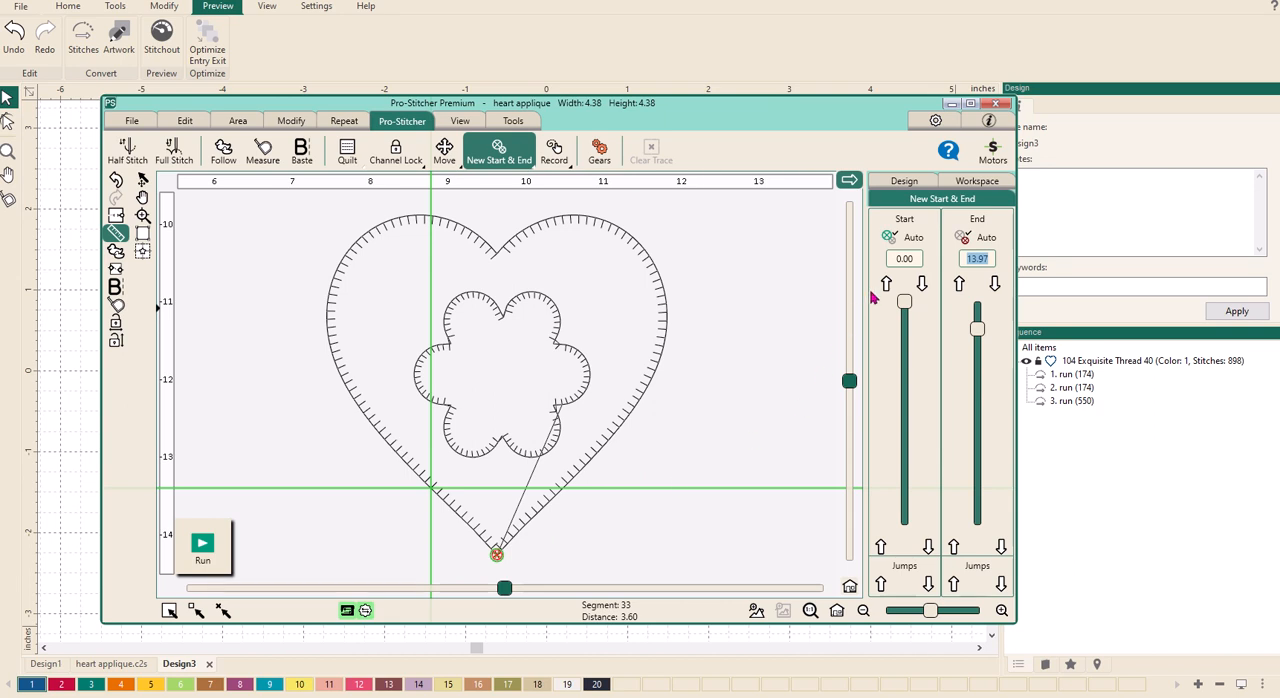
- Set the heart applique's start point to 13.97
click(915, 258)
text(13.97)
click(988, 258)
click(969, 258)
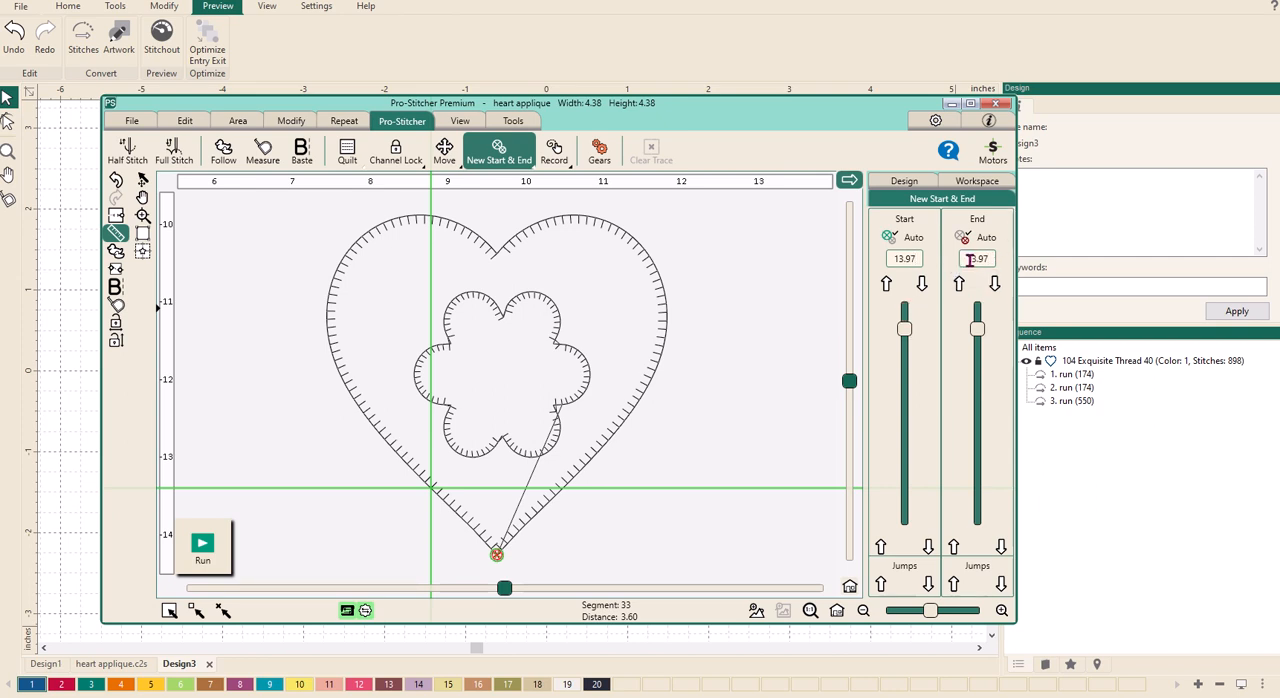
- Move the end point to 113.26 on the inner flower and the start point to 28.32 near the heart's tip
drag(977, 331, 972, 528)
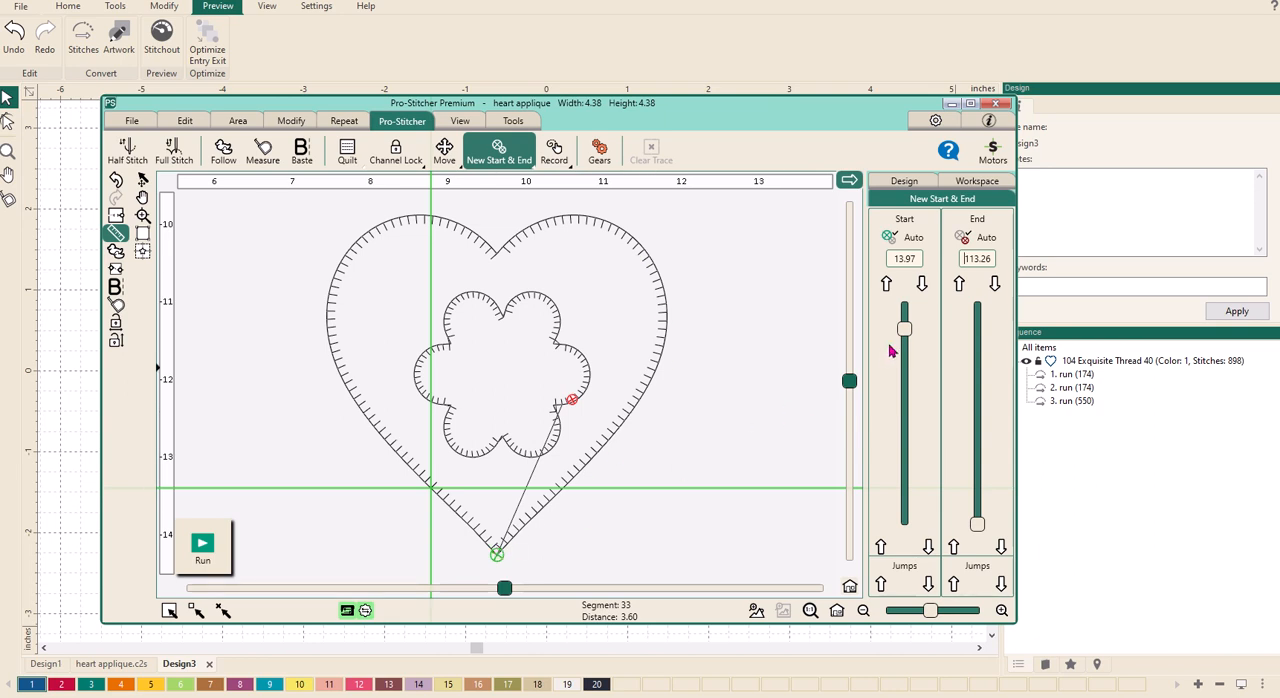
drag(906, 336, 909, 364)
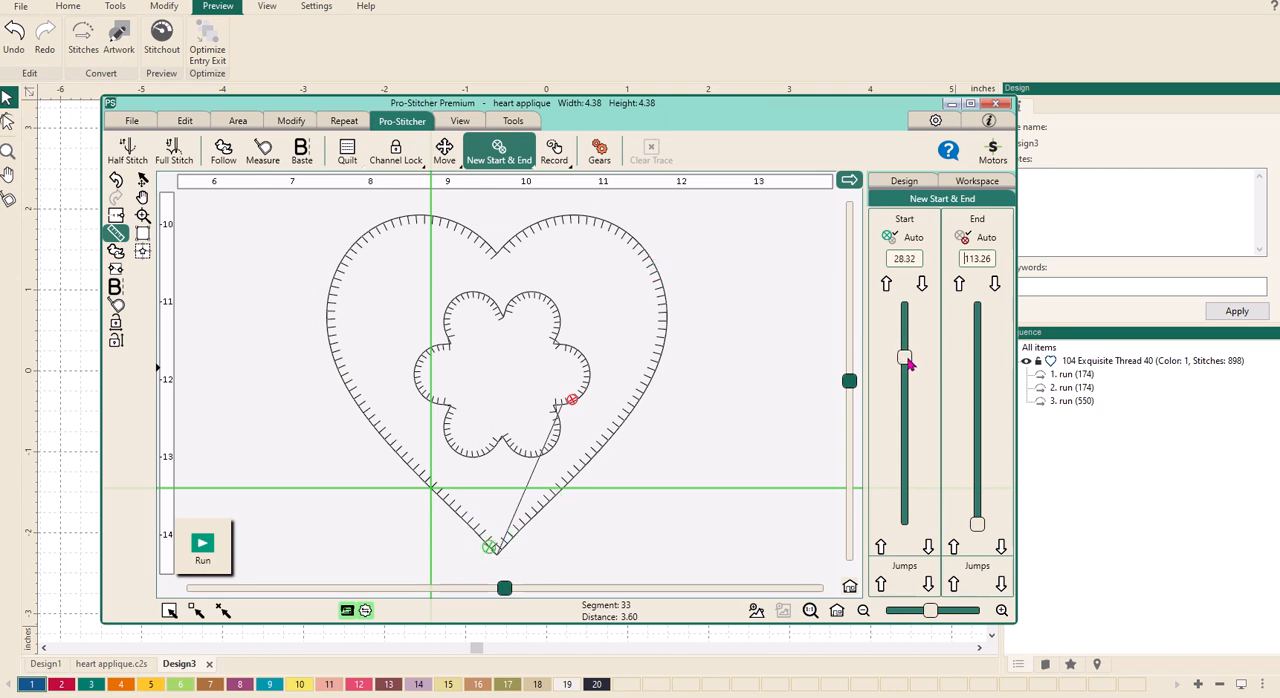
- Nudge the start point back to 27.95, placing it exactly at the heart's tip
click(886, 284)
click(886, 284)
click(886, 284)
click(886, 284)
click(886, 284)
click(886, 284)
click(886, 284)
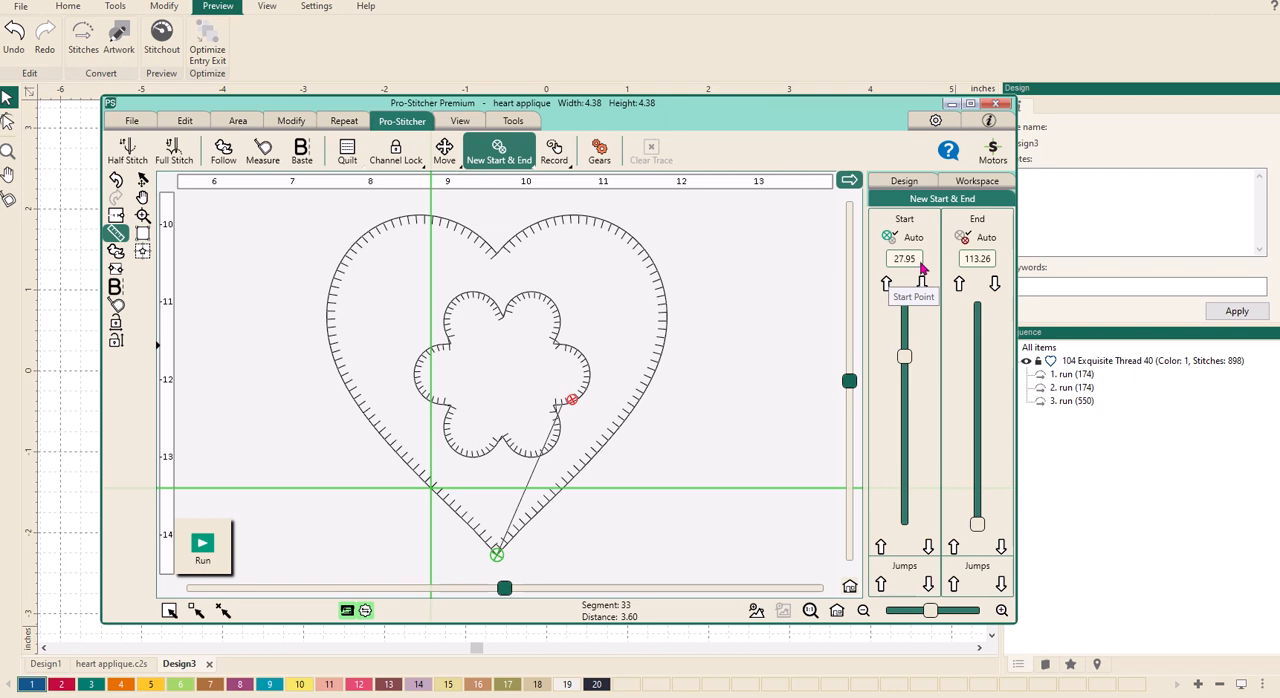
- Set the end point to 27.95 to match the start point at the heart's tip
click(991, 260)
click(971, 259)
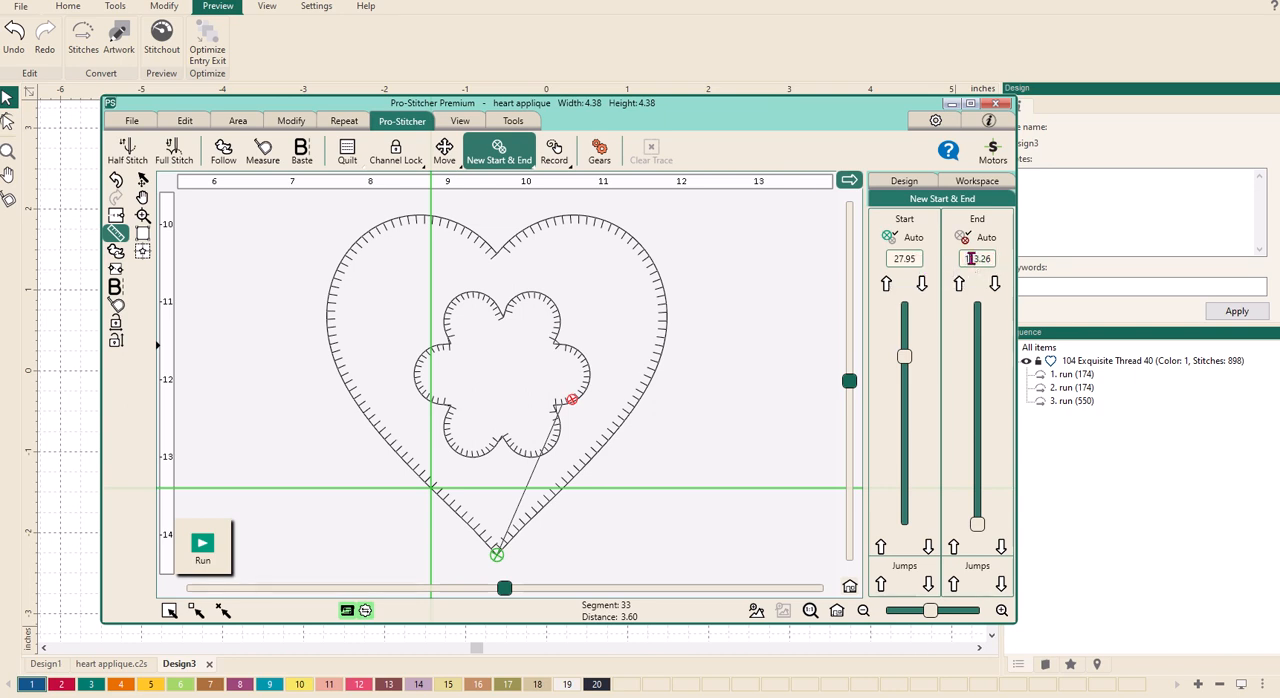
text(27.5)
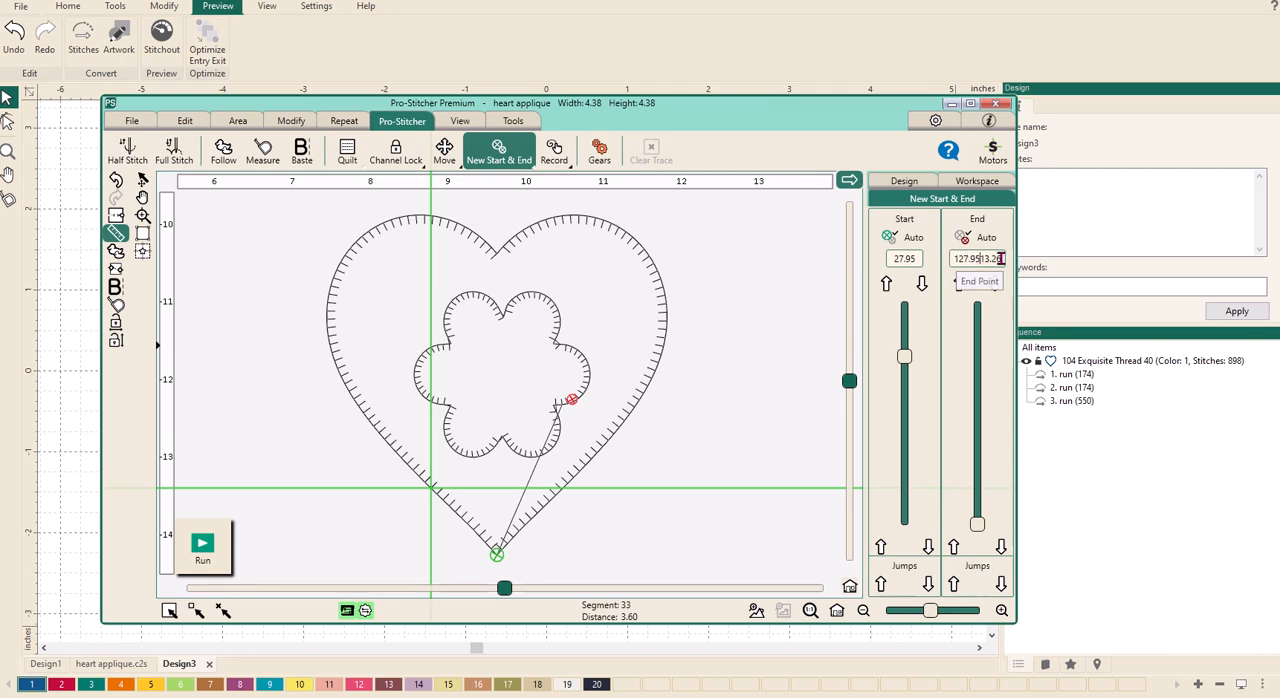
click(997, 259)
text(276)
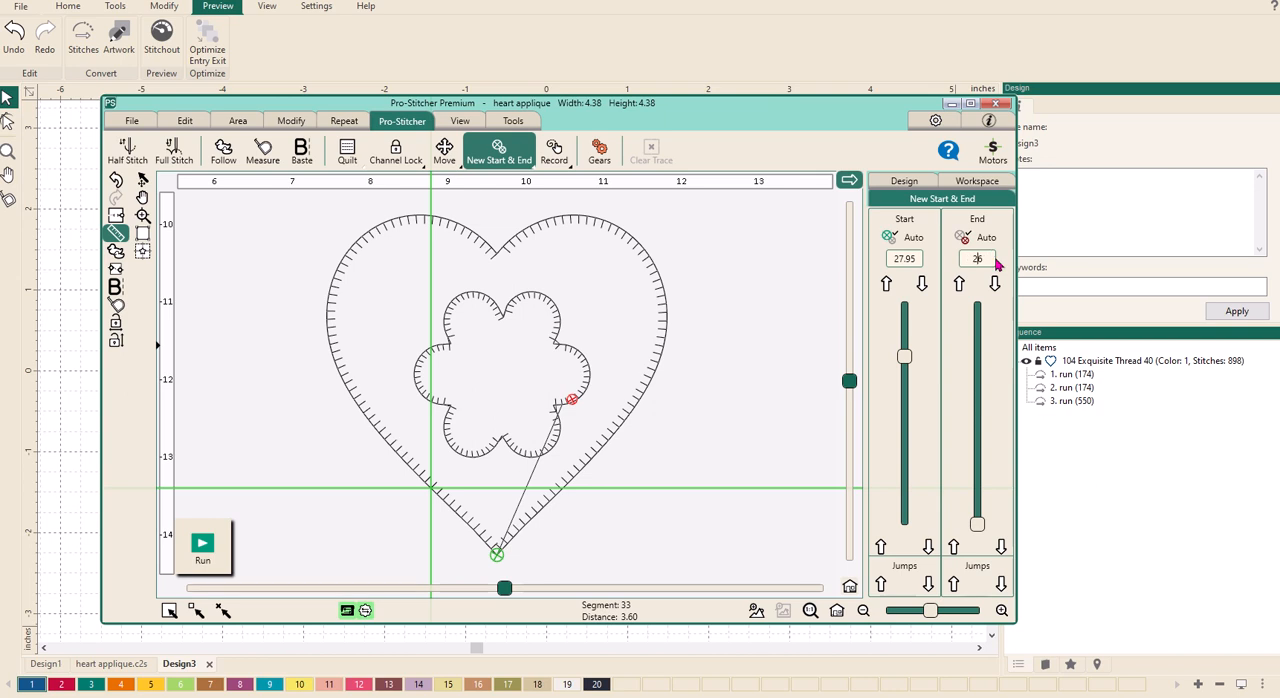
text(.95)
key(Delete)
- Try a start point of 13.97 on the heart applique and return it to 27.95
double_click(917, 259)
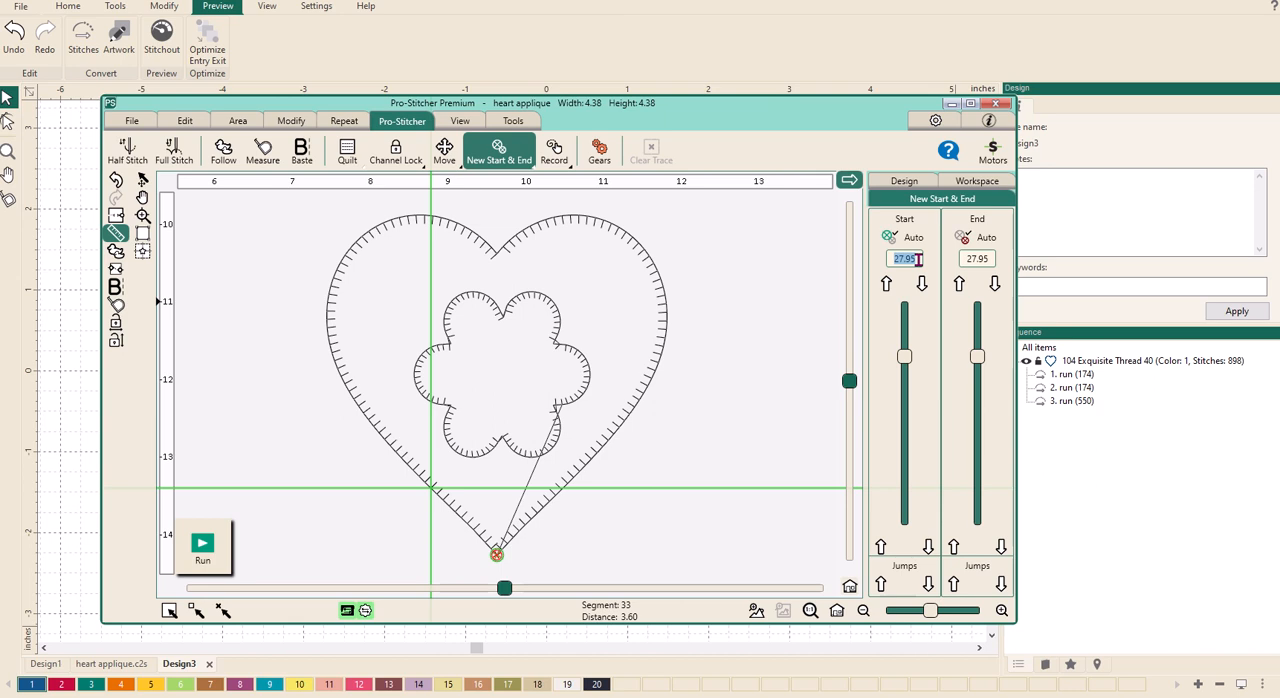
text(13.97)
double_click(905, 259)
- Set the start point to 0.00 and move the end point to 60.80 on the heart's blanket-stitched edge
drag(905, 356, 904, 302)
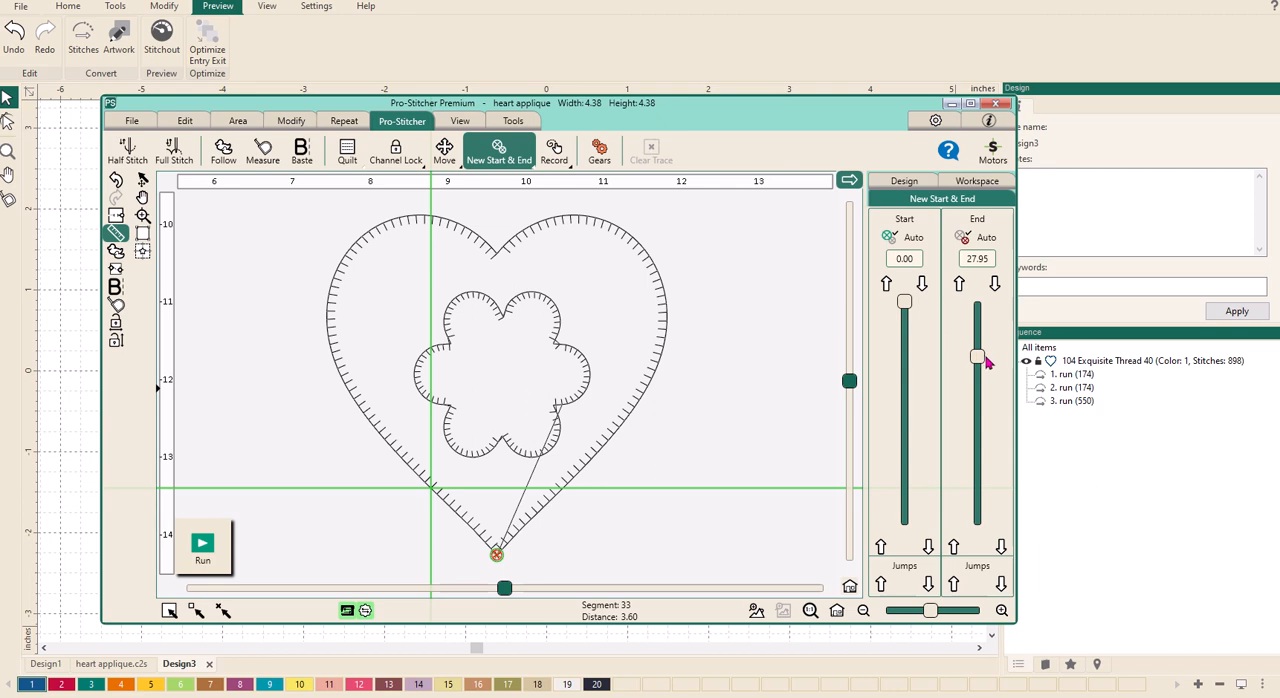
drag(980, 363, 980, 427)
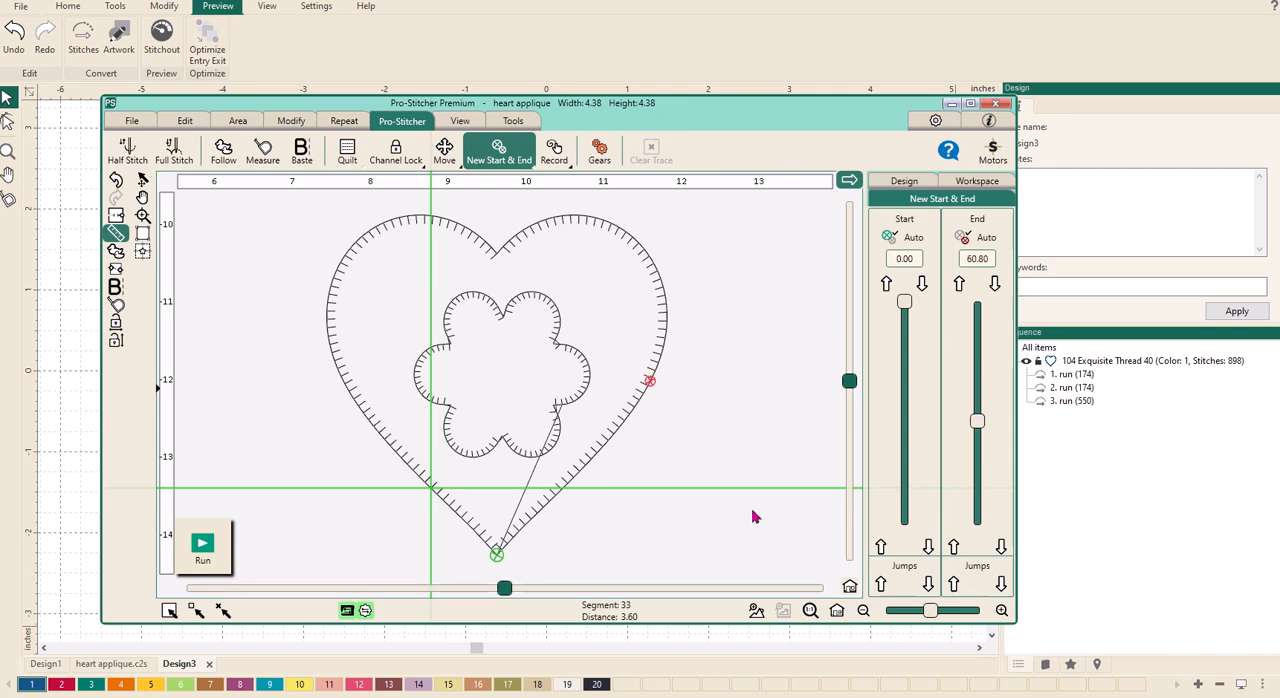
- Run the heart applique with the verified settings, resume after the thread pull-up, and pause the stitching partway along the heart
click(201, 548)
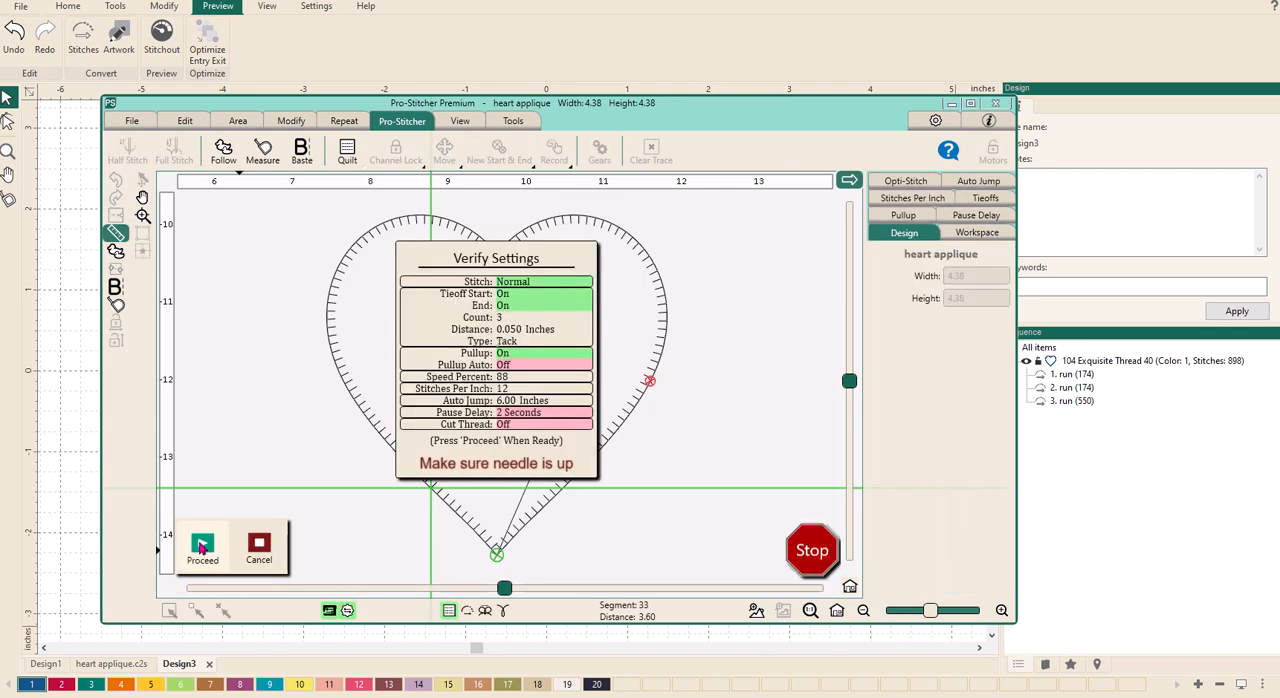
click(201, 547)
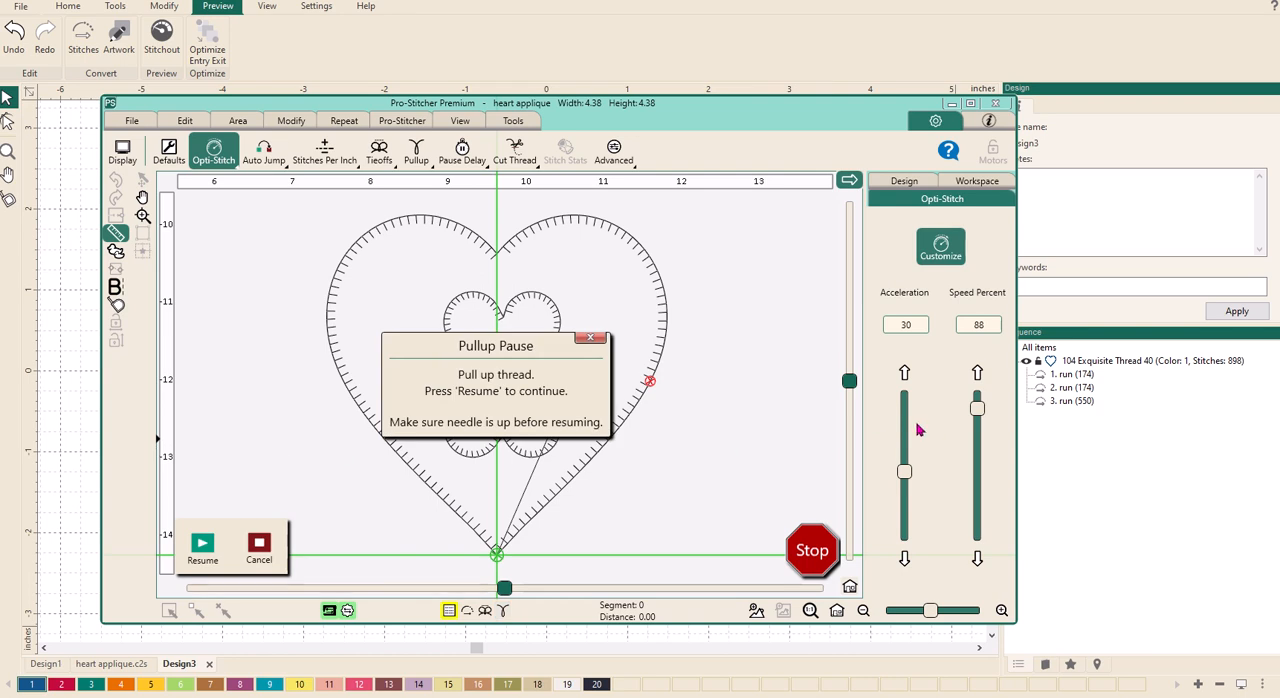
click(202, 548)
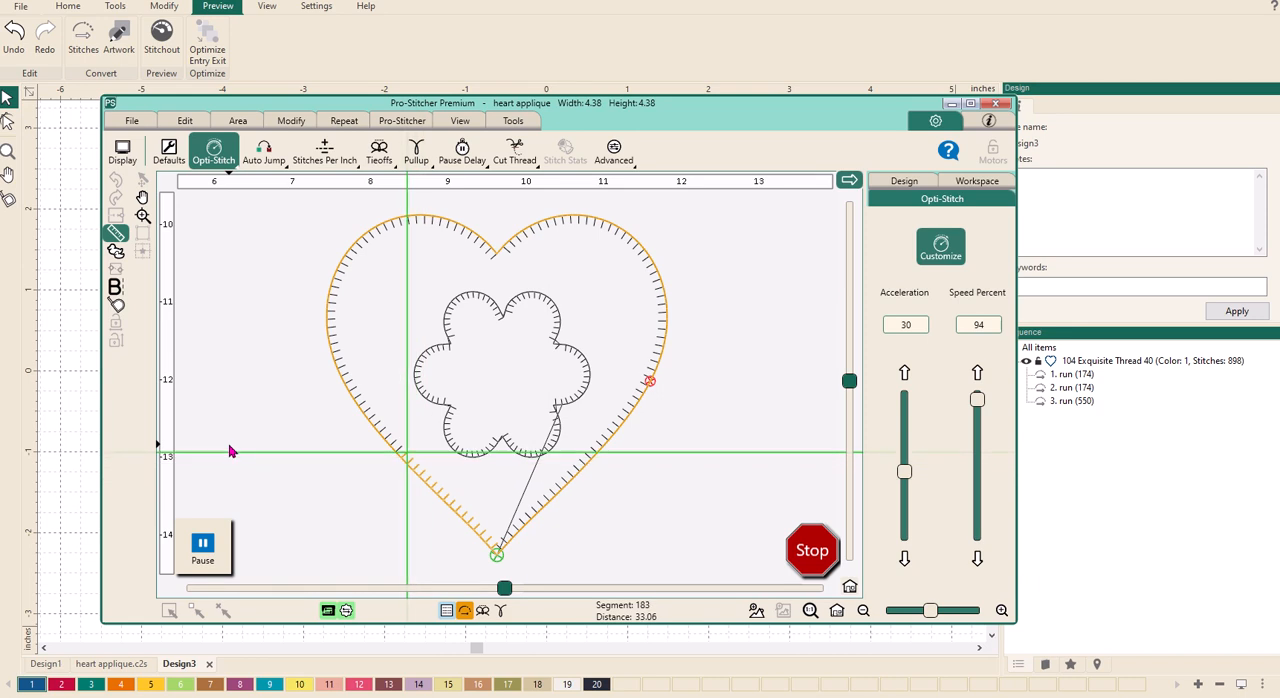
click(207, 543)
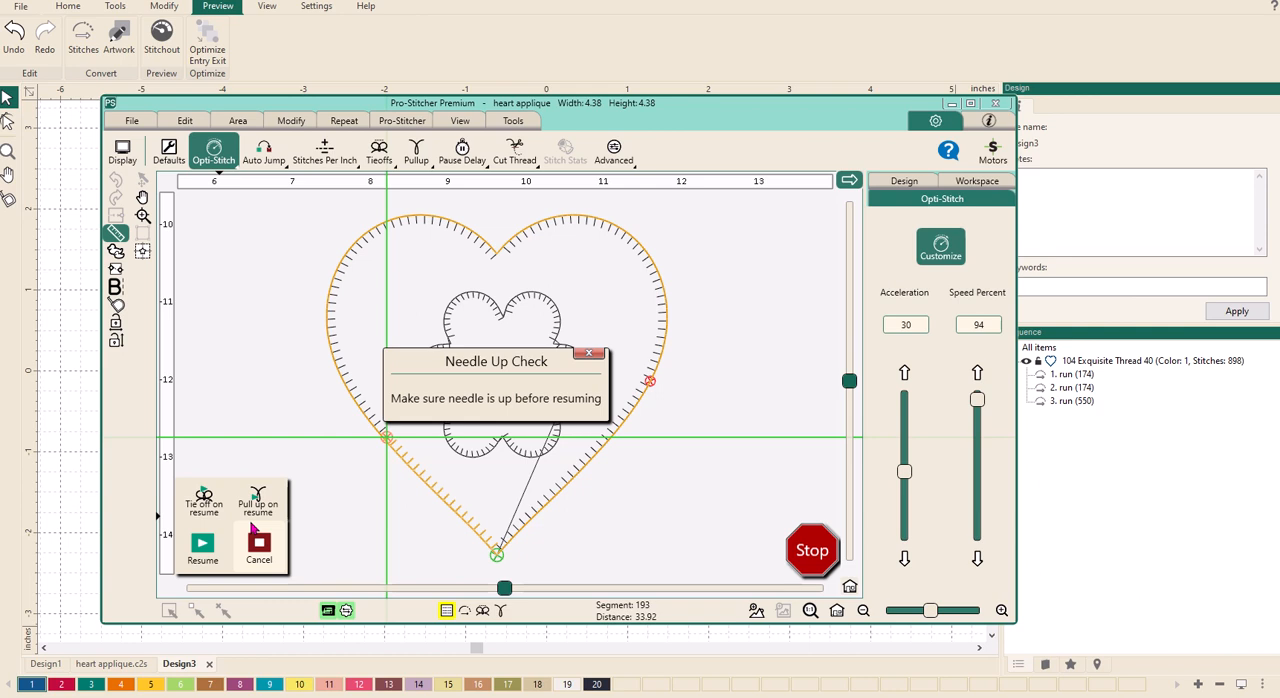